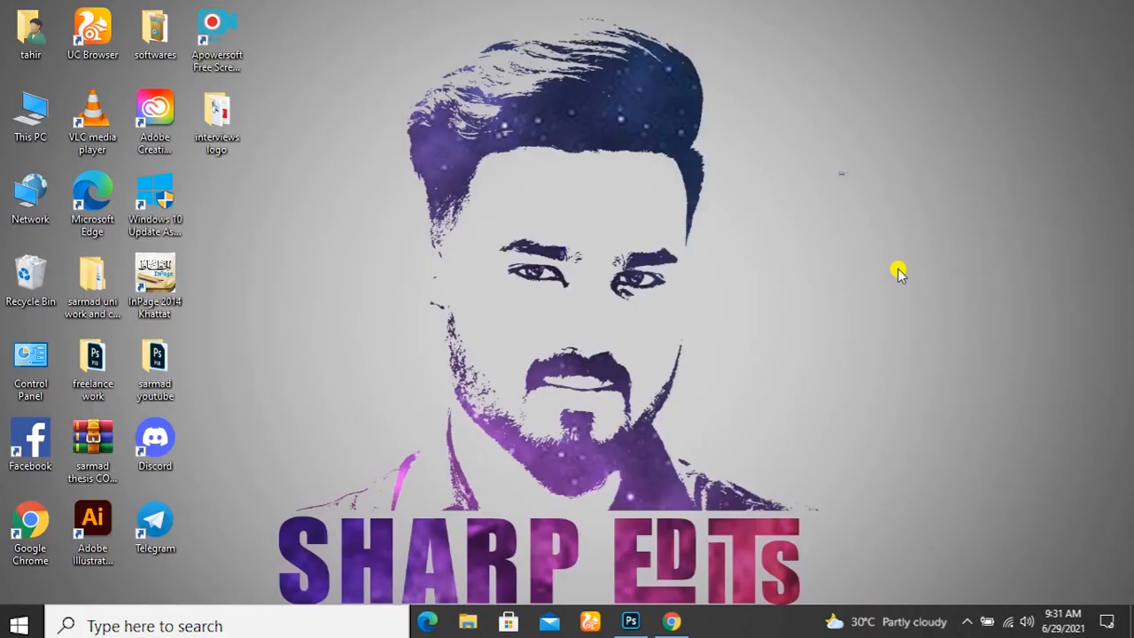
Switch to Photoshop and create a blank 811 x 1024 px document at 300 pixels/inch, RGB Color, with a white background
left_click(631, 621)
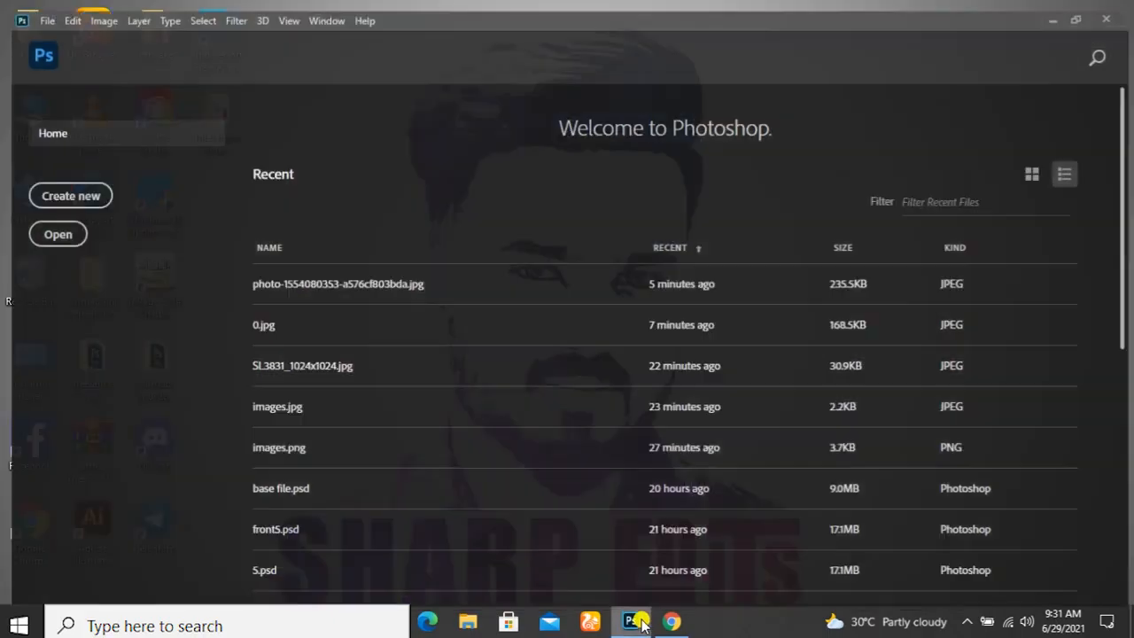
left_click(85, 189)
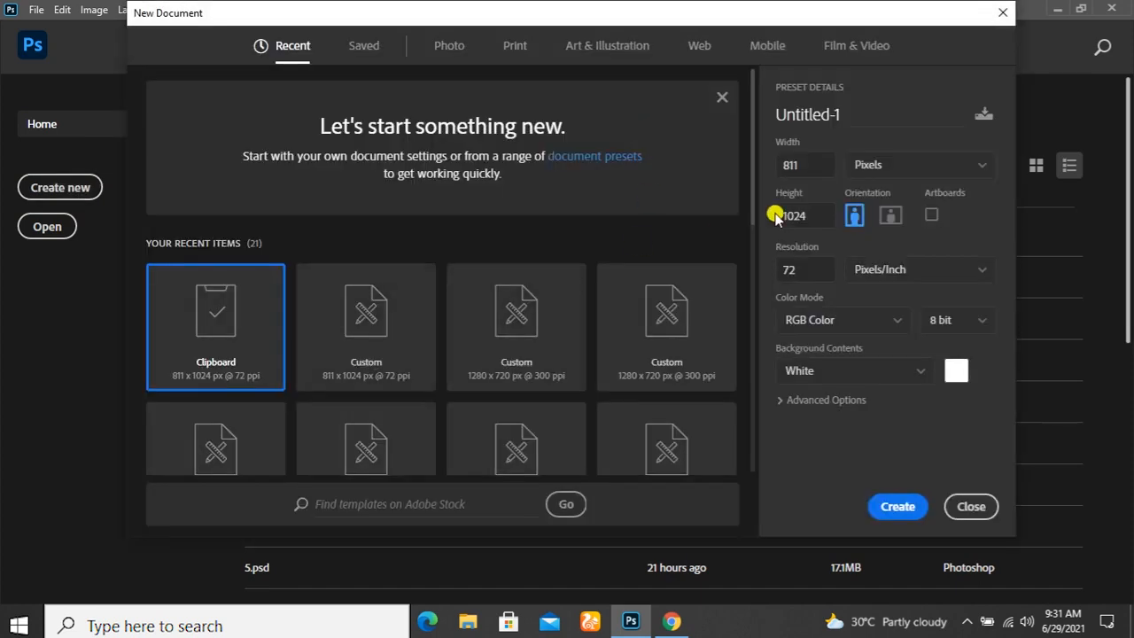
left_click_drag(820, 161, 784, 161)
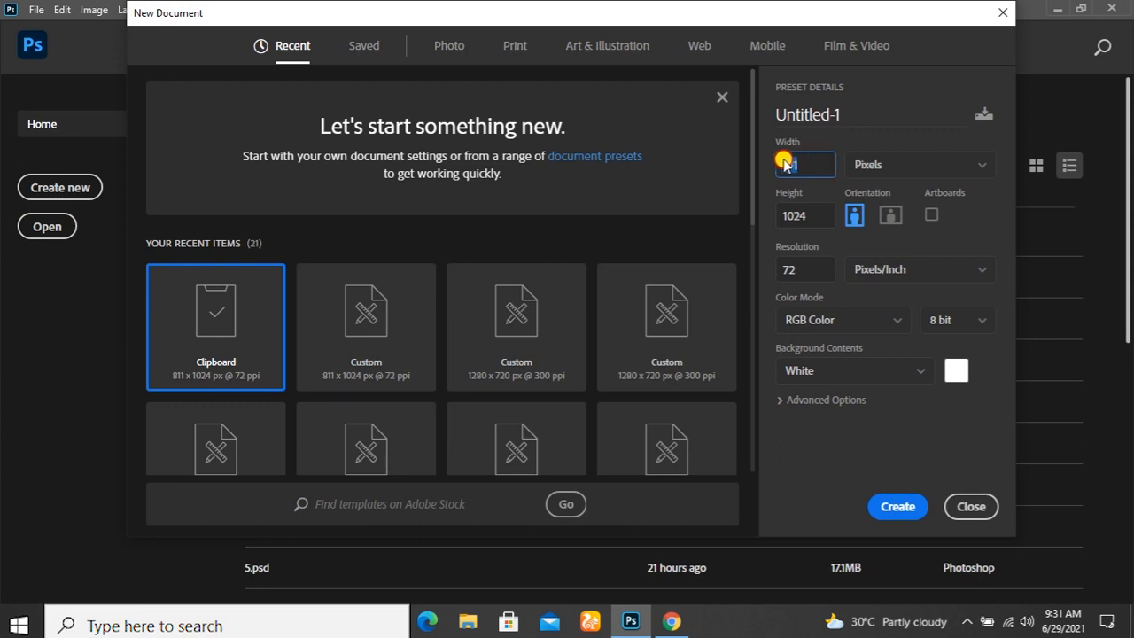
left_click_drag(801, 214, 779, 221)
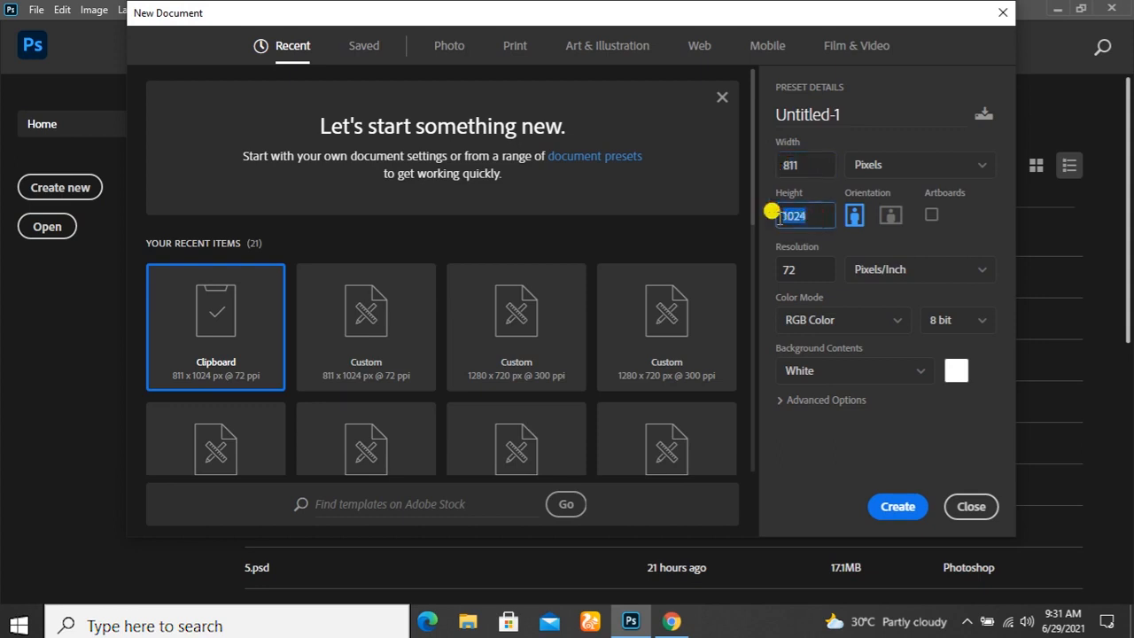
left_click_drag(801, 265, 779, 270)
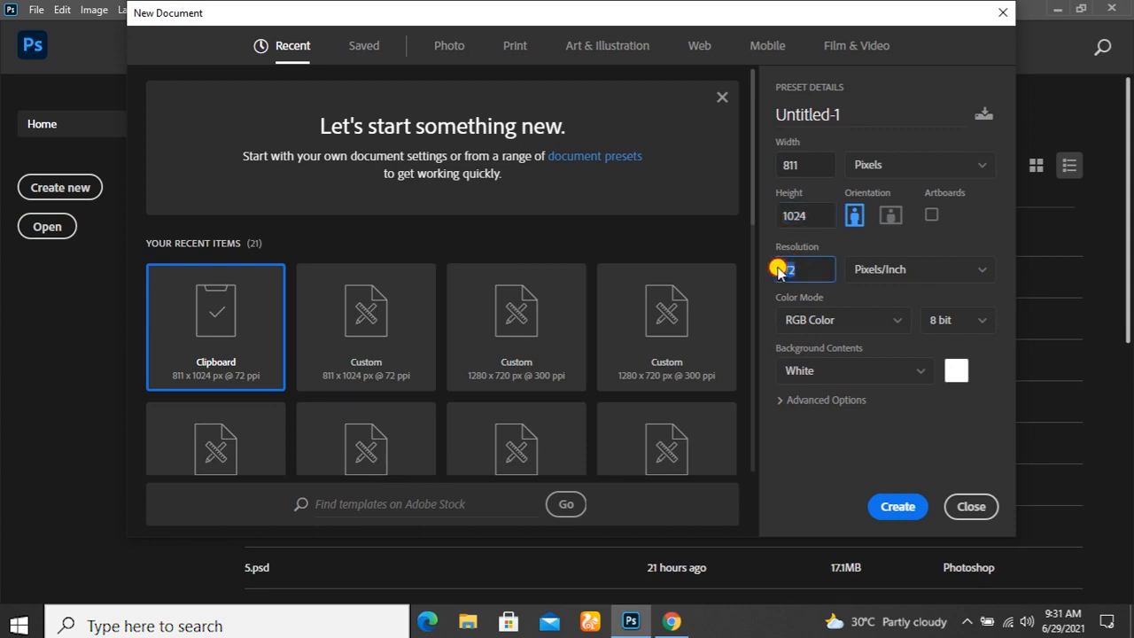
type("300")
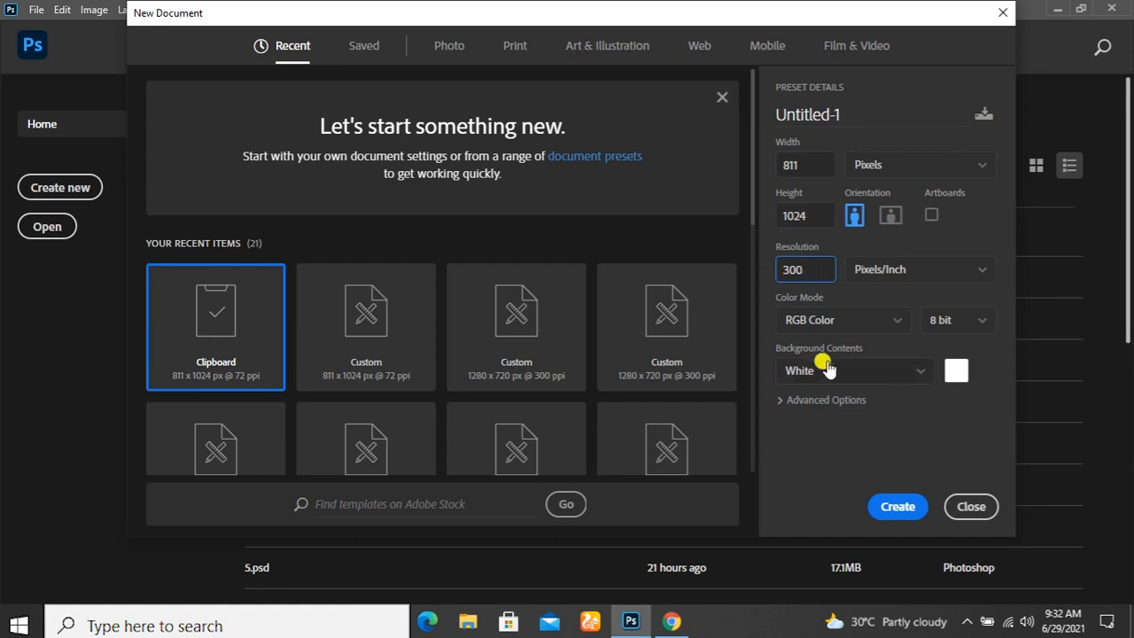
left_click(895, 506)
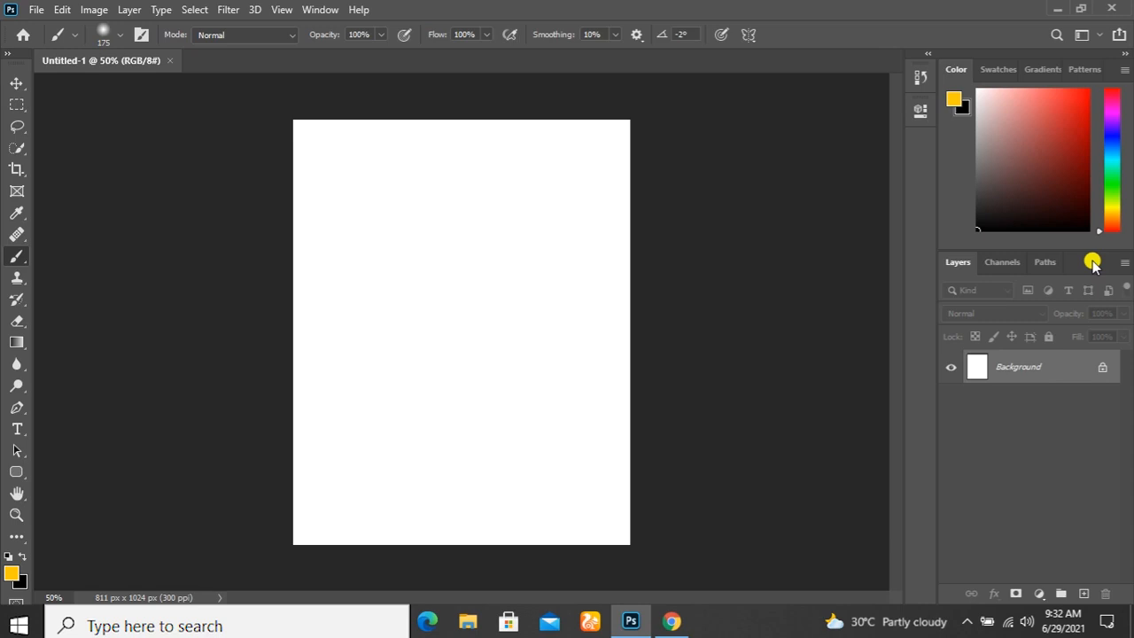
Close the Layers panel and restore it docked beneath the Color panel at a taller height
left_click_drag(1093, 262, 767, 268)
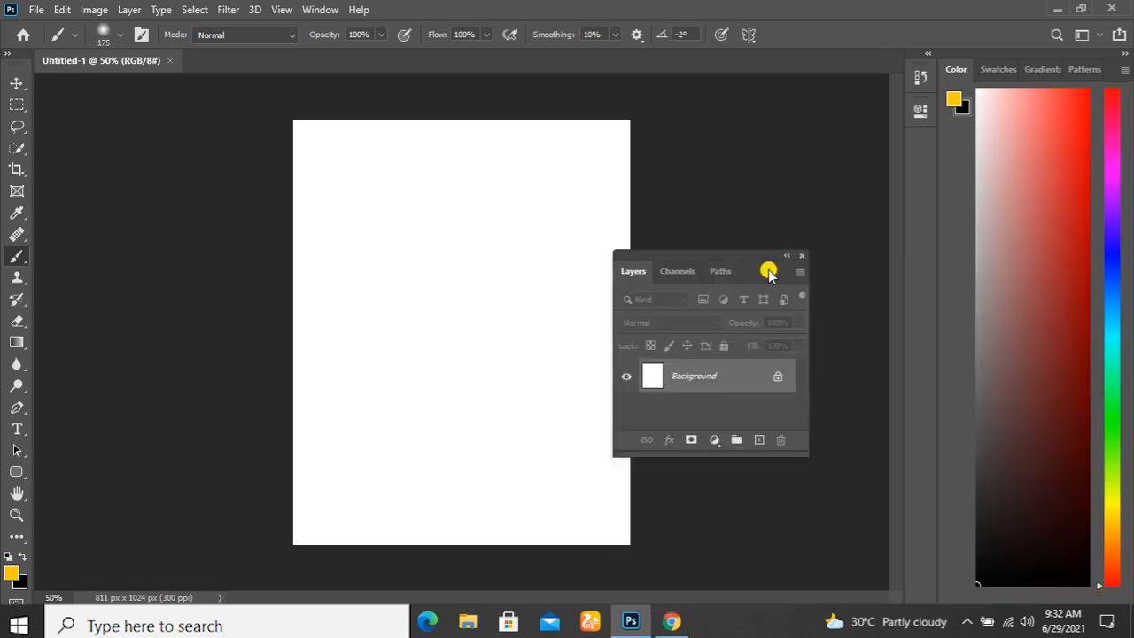
left_click(800, 257)
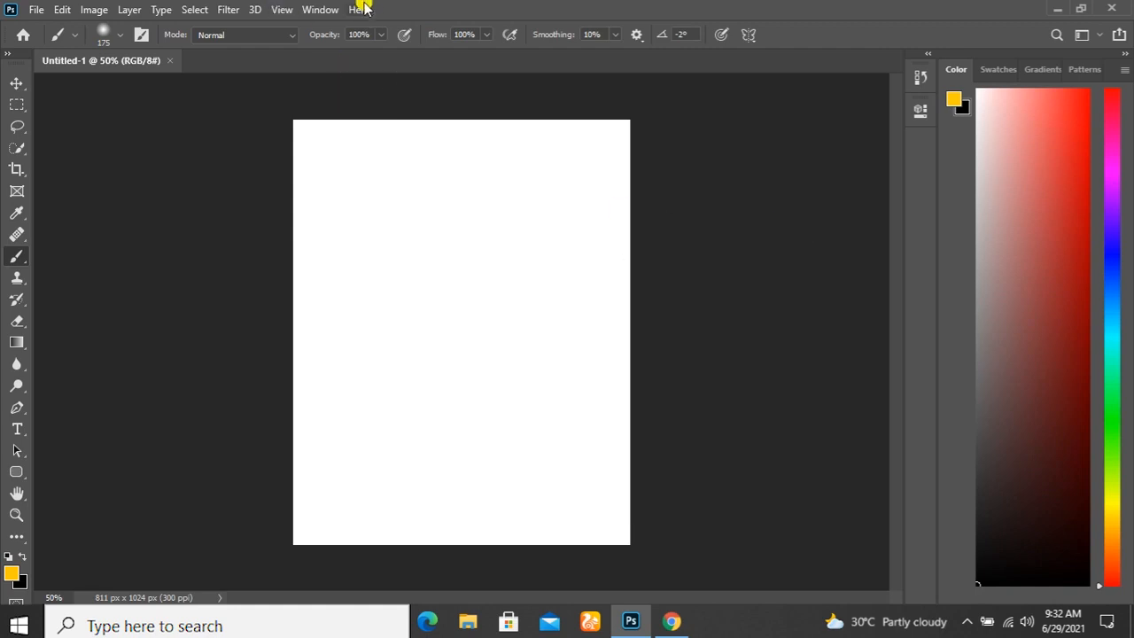
left_click(320, 10)
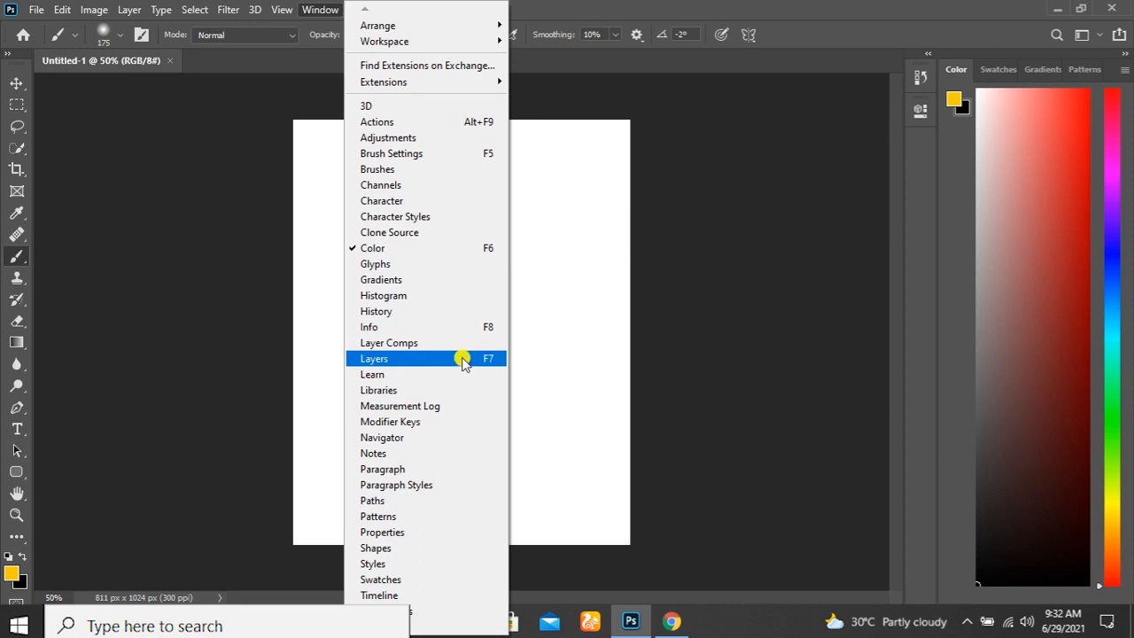
left_click(462, 359)
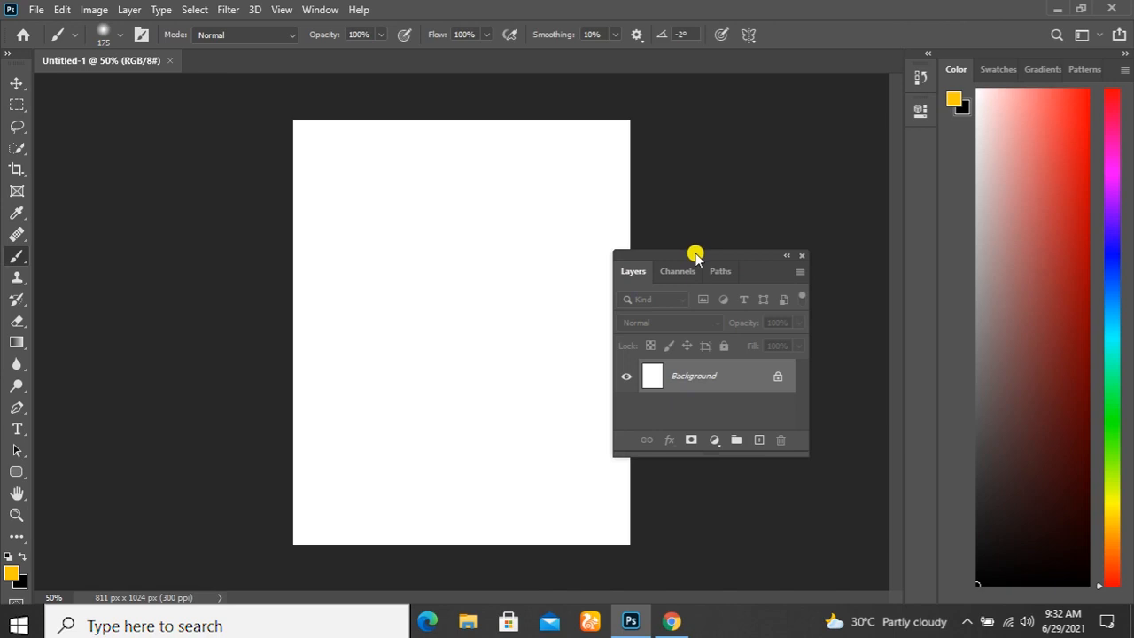
left_click_drag(696, 256, 1018, 581)
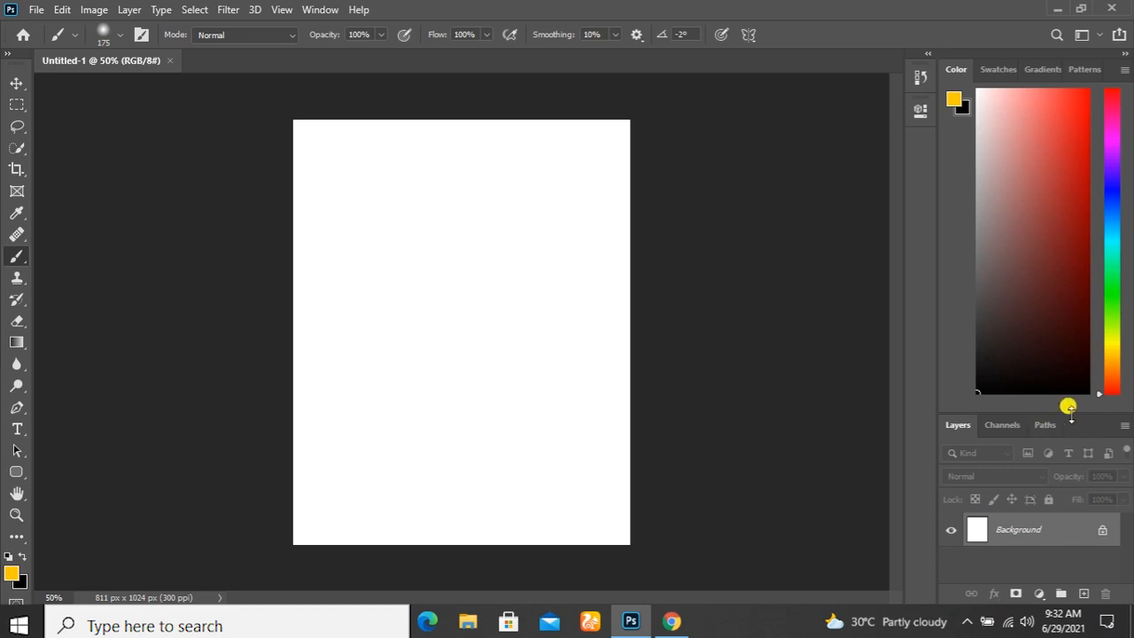
left_click_drag(1068, 410, 1058, 283)
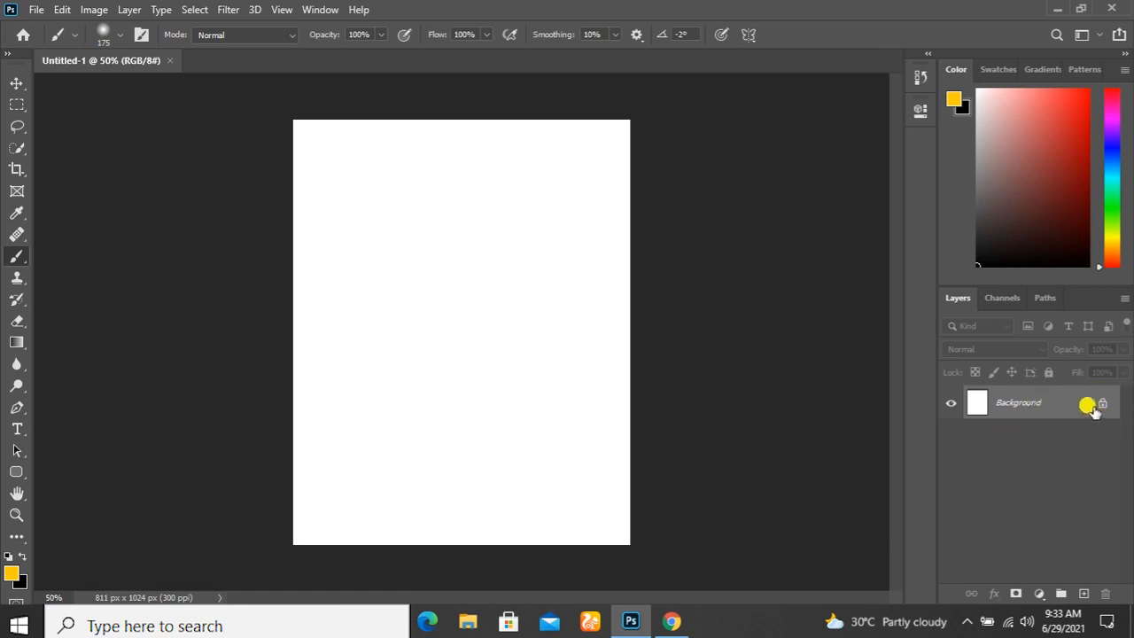
Try to move the locked Background layer with the Move tool, declining its conversion to a normal layer
left_click(17, 84)
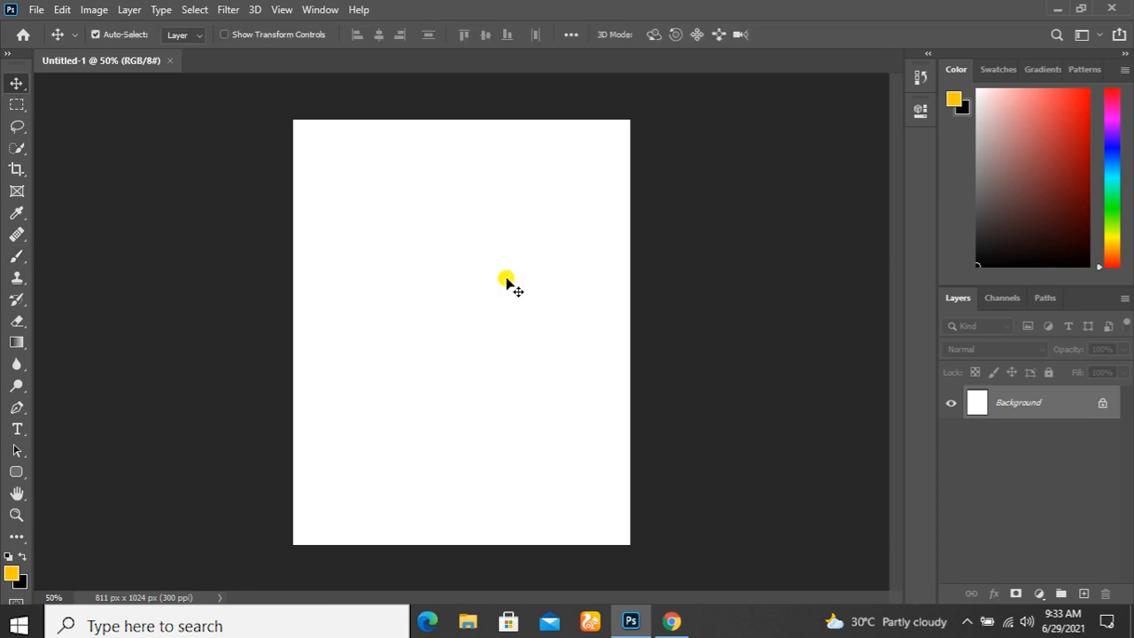
left_click_drag(474, 284, 516, 252)
key("Escape")
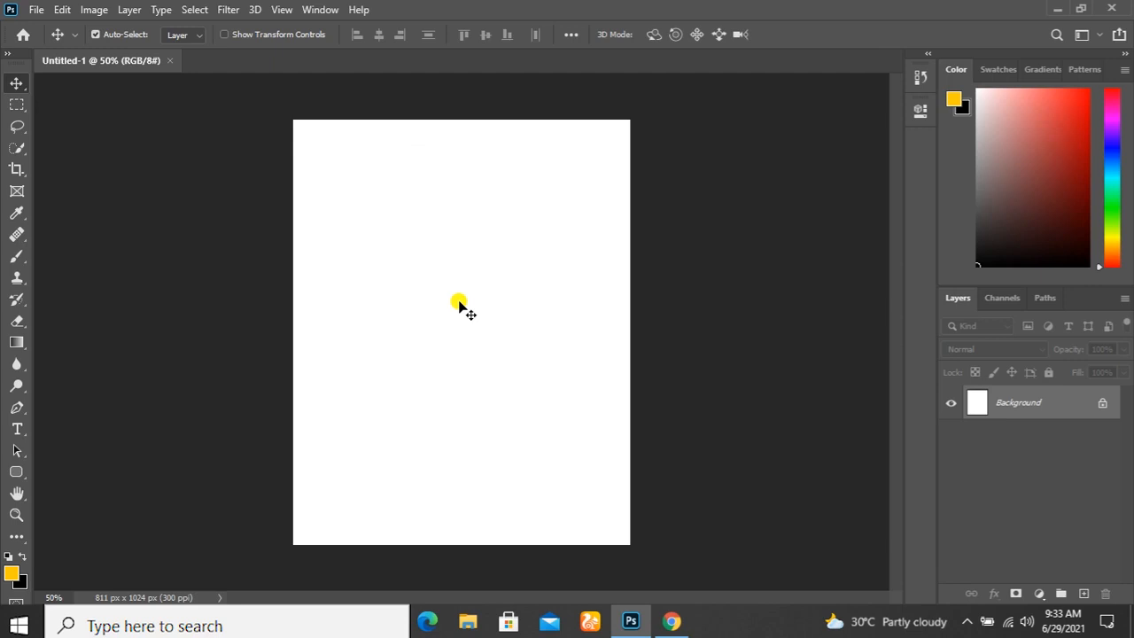
left_click_drag(460, 303, 539, 199)
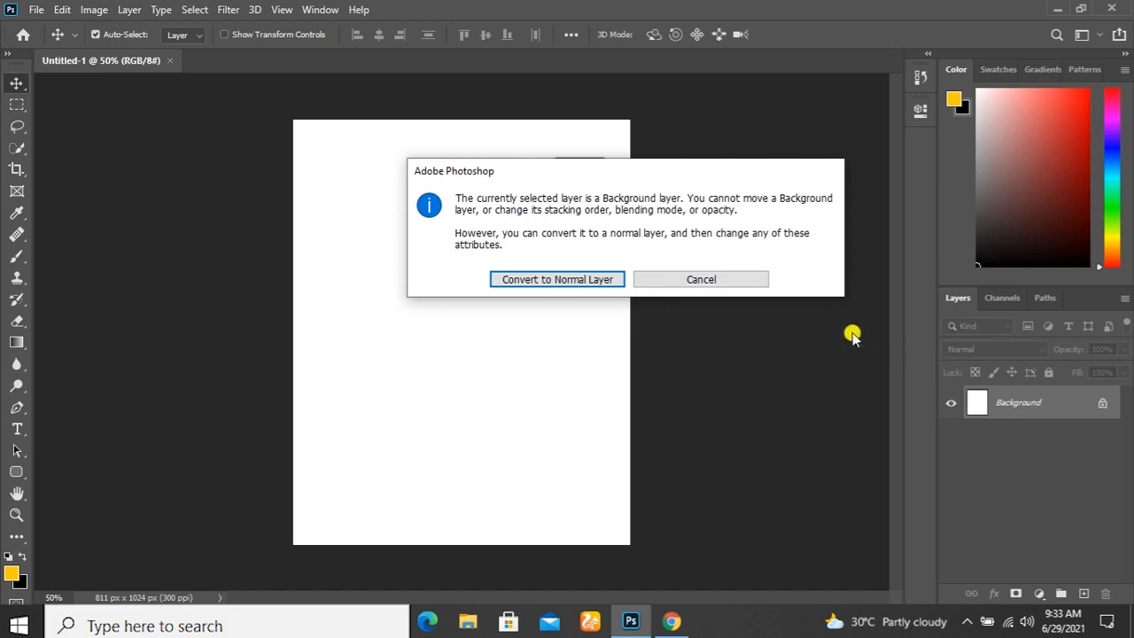
left_click(742, 279)
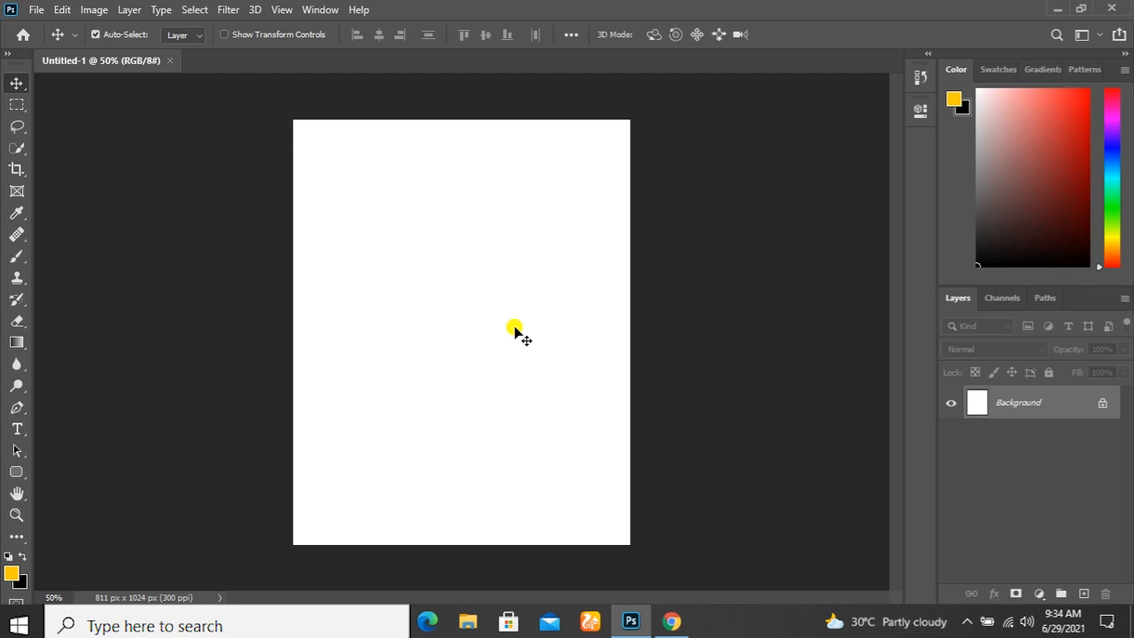
Unlock the Background layer through its lock and undo the unlocking
left_click(1099, 402)
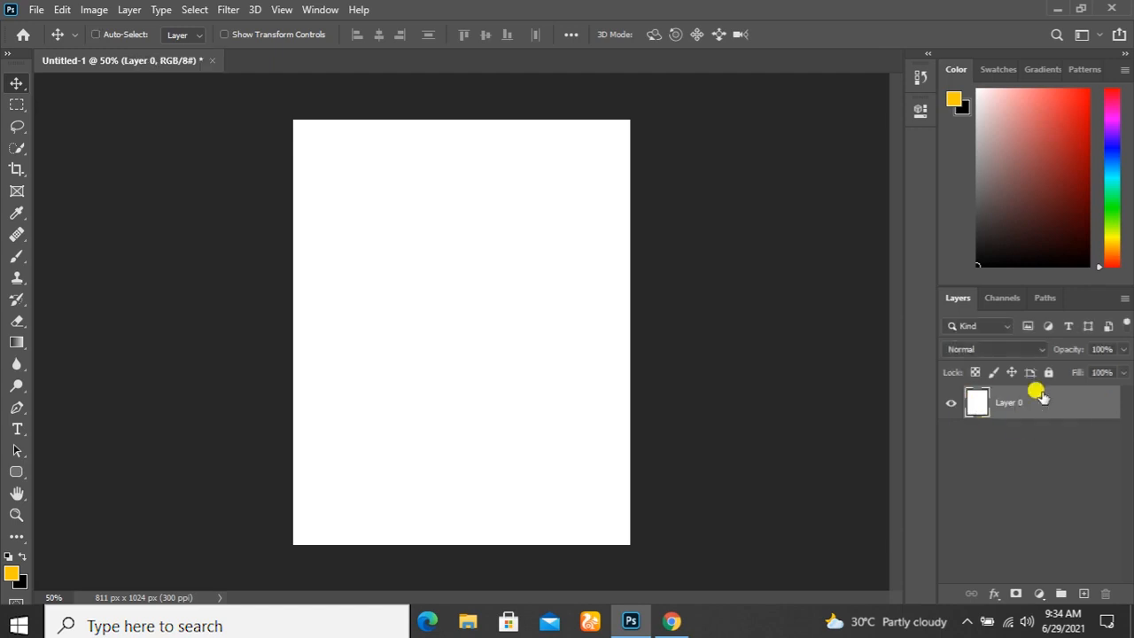
key("ctrl+z")
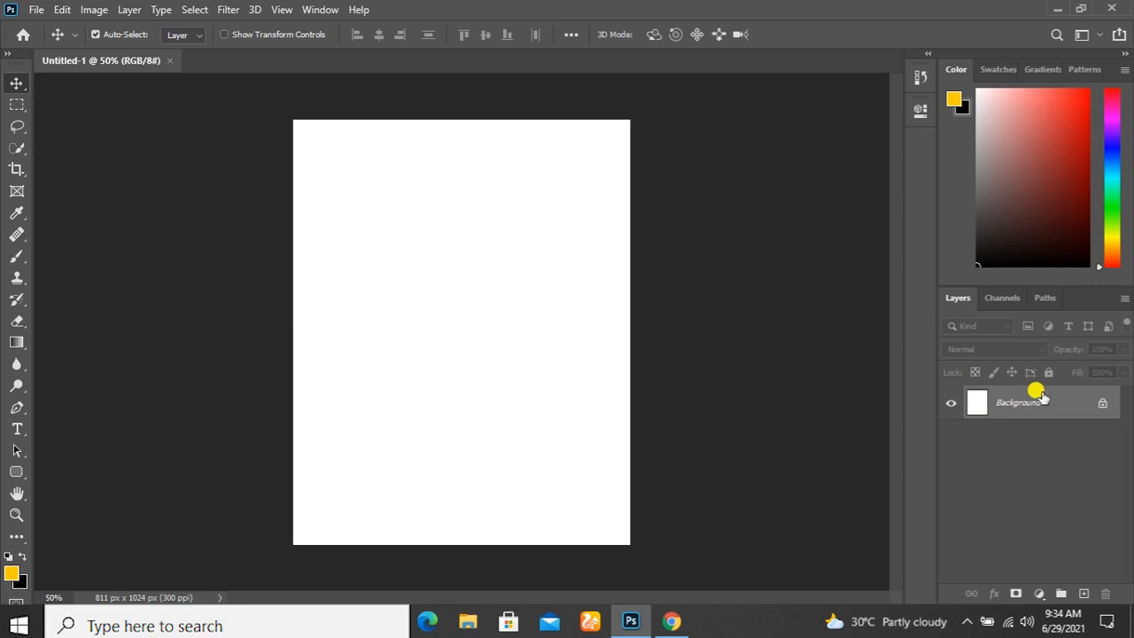
Convert the Background into a normal layer named Layer 0, with Normal mode and 100% opacity
left_click(141, 11)
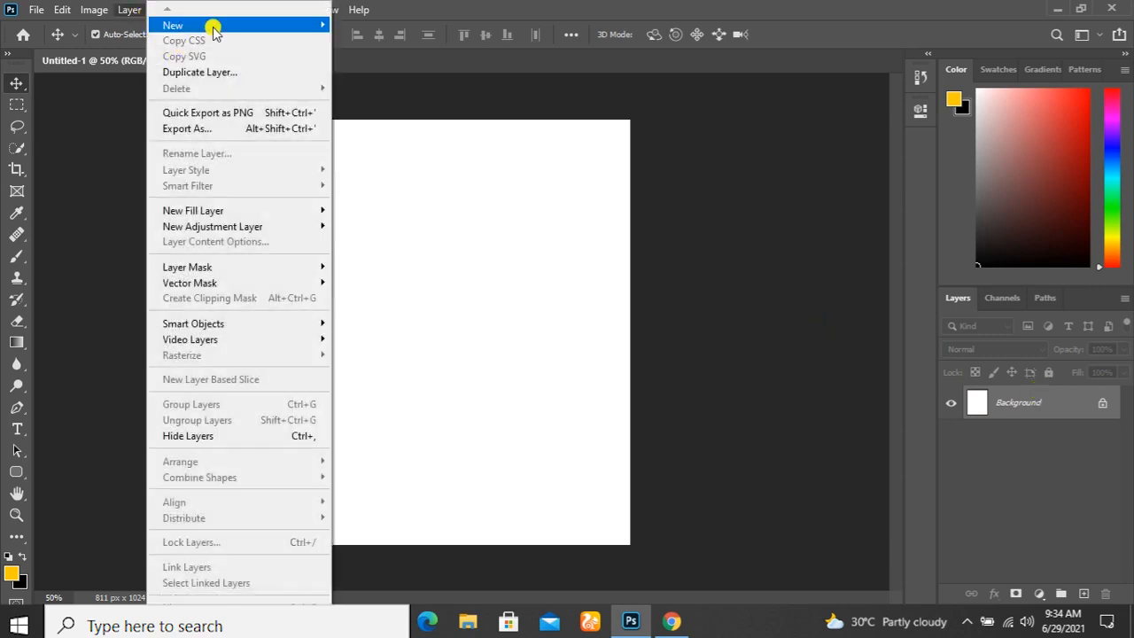
mouse_move(212, 26)
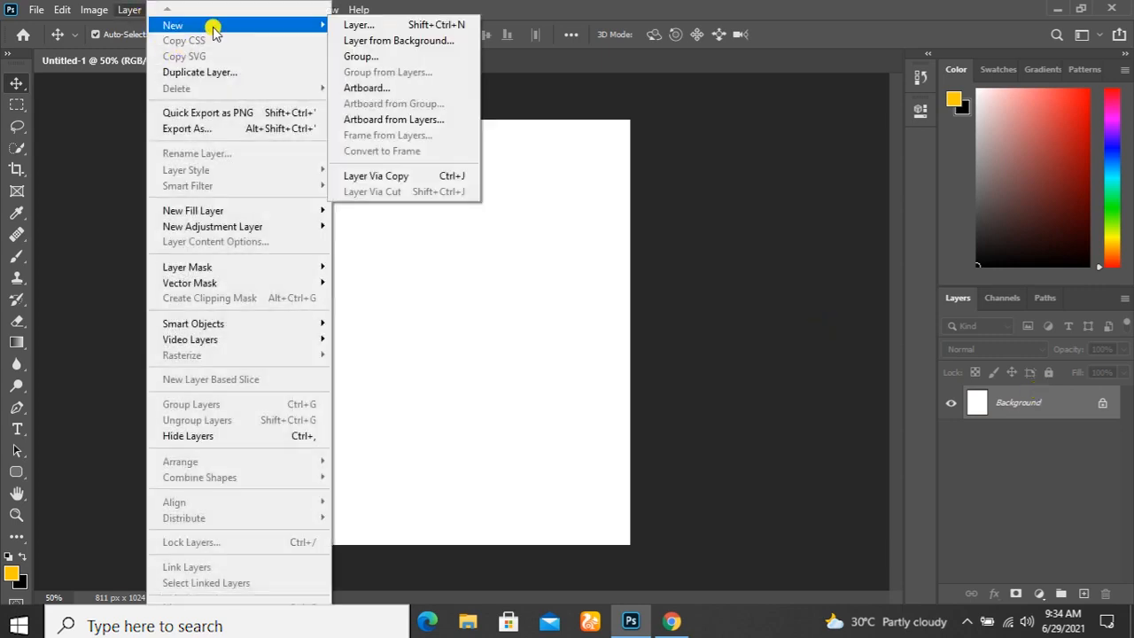
left_click(358, 41)
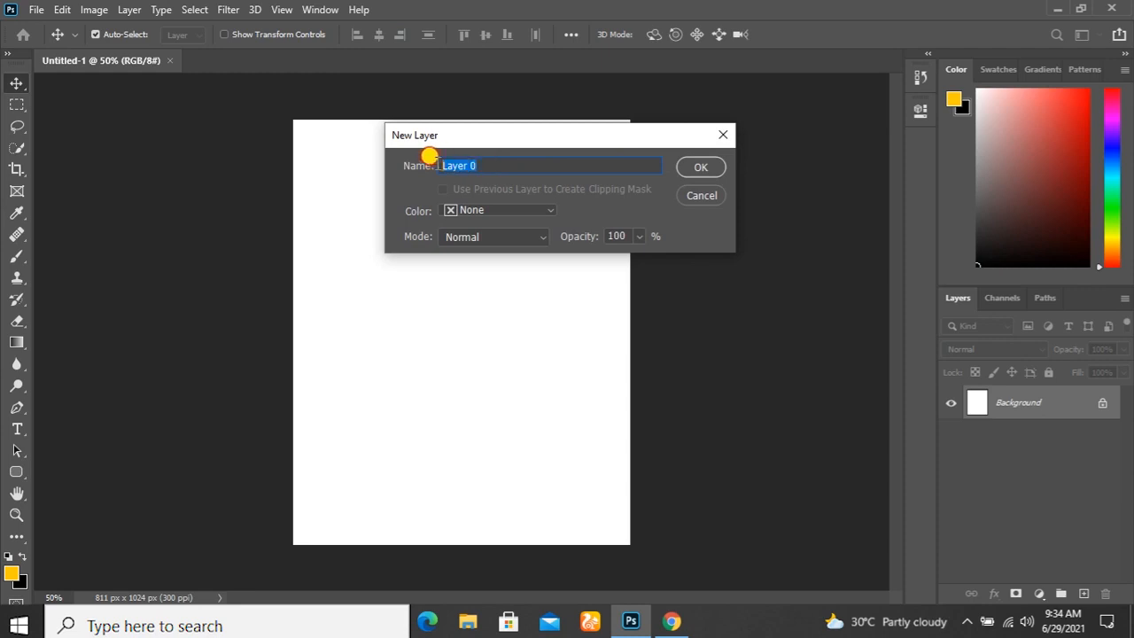
left_click(685, 167)
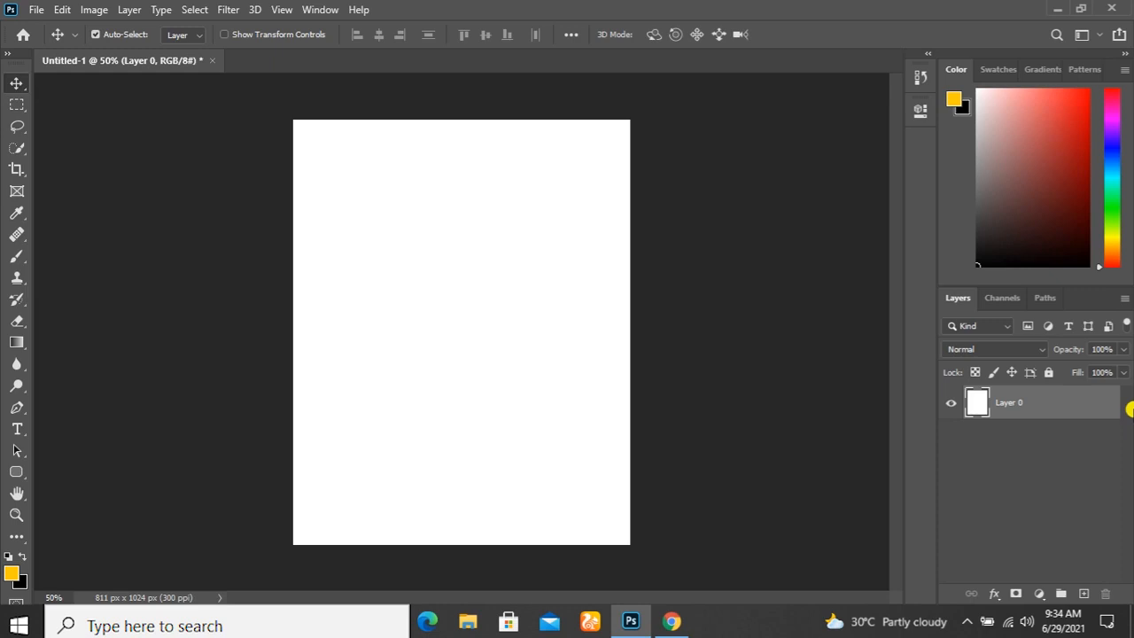
Open the landscape image 0.jpg from the third video folder and unlock its Background layer
key("ctrl+o")
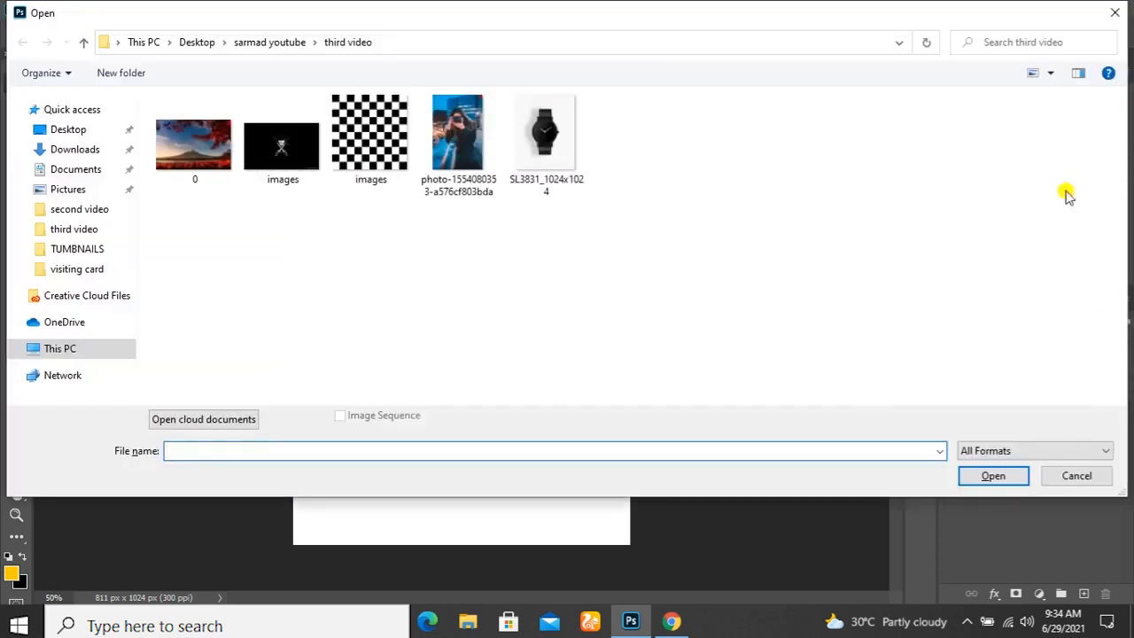
double_click(213, 128)
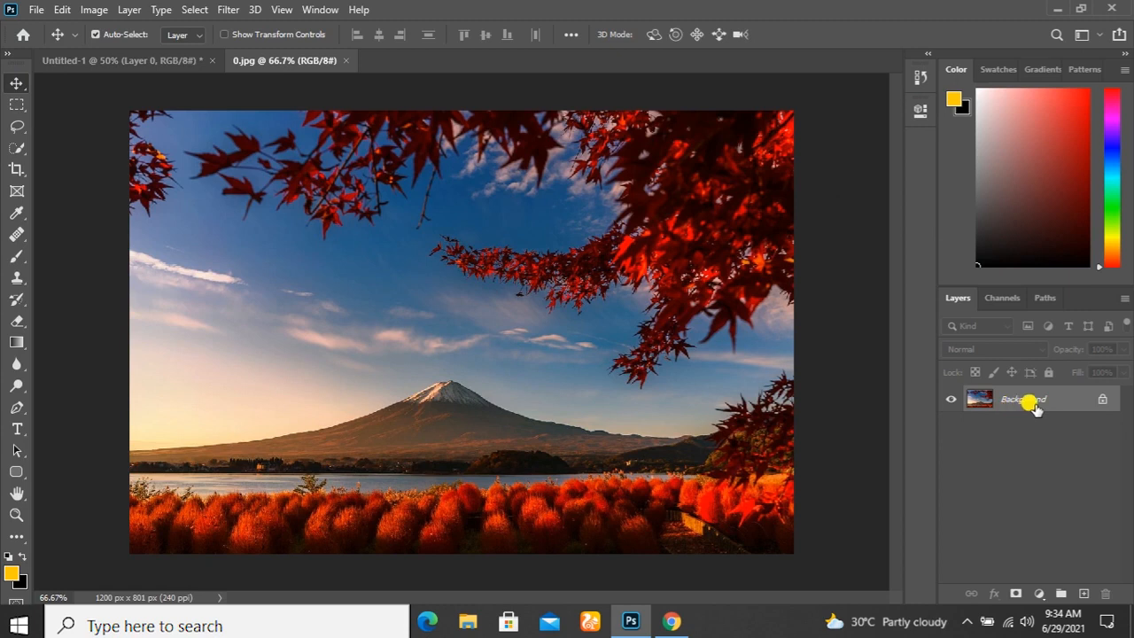
left_click(1099, 401)
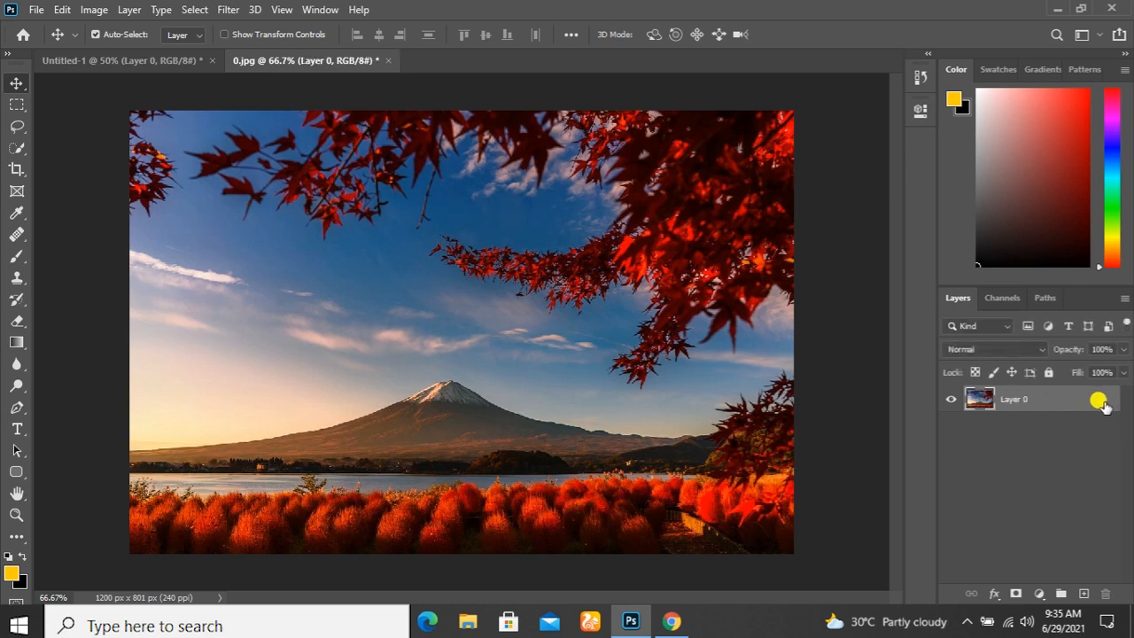
Move the landscape layer upward on the canvas and undo the move
left_click_drag(527, 301, 514, 229)
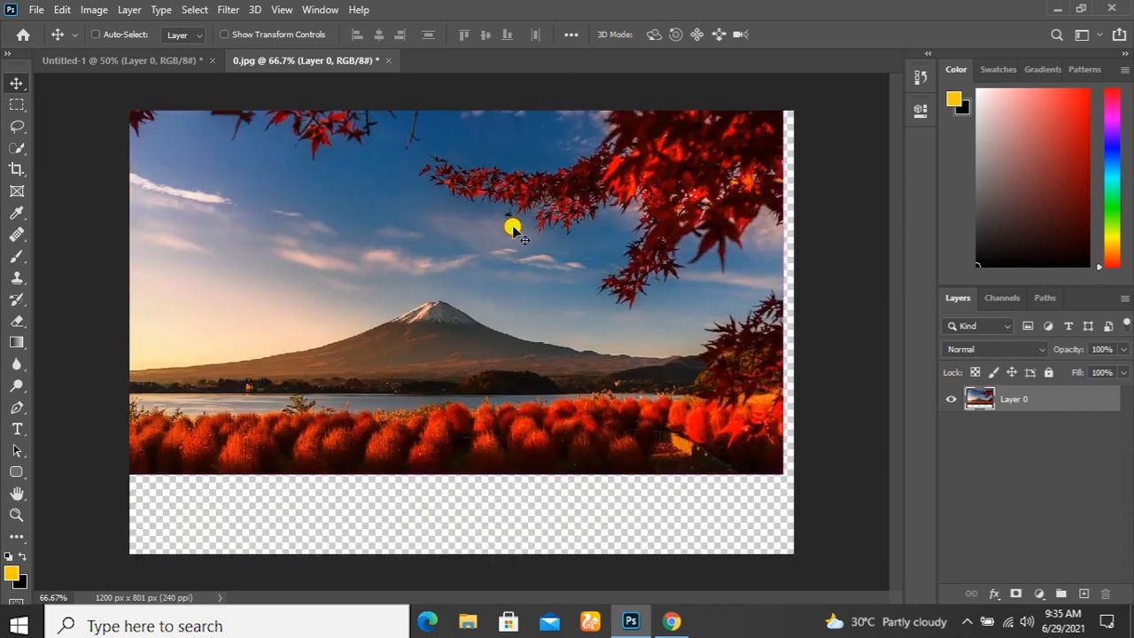
key("ctrl+z")
Lock all attributes of the landscape layer, try to move the image, and unlock the layer again
left_click(1047, 372)
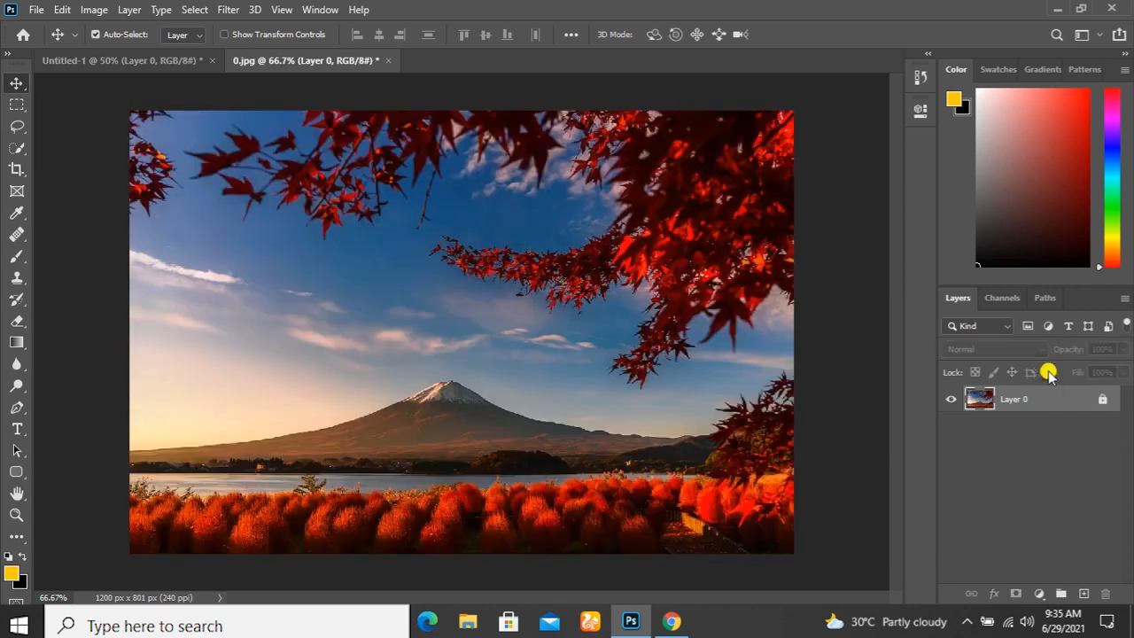
left_click_drag(555, 372, 642, 369)
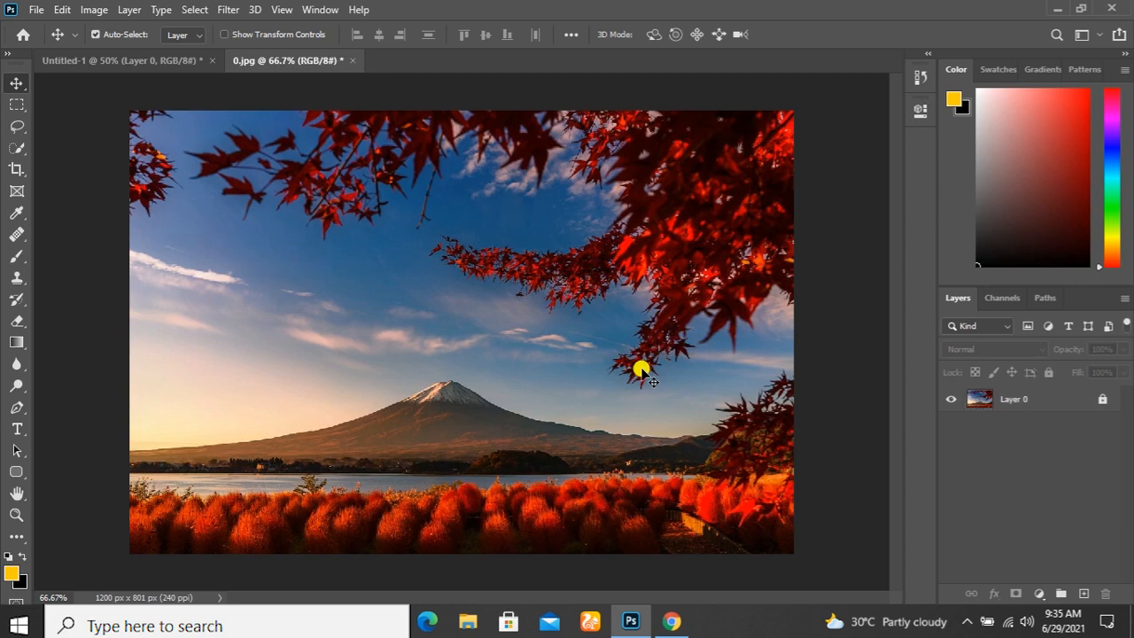
left_click_drag(519, 271, 698, 255)
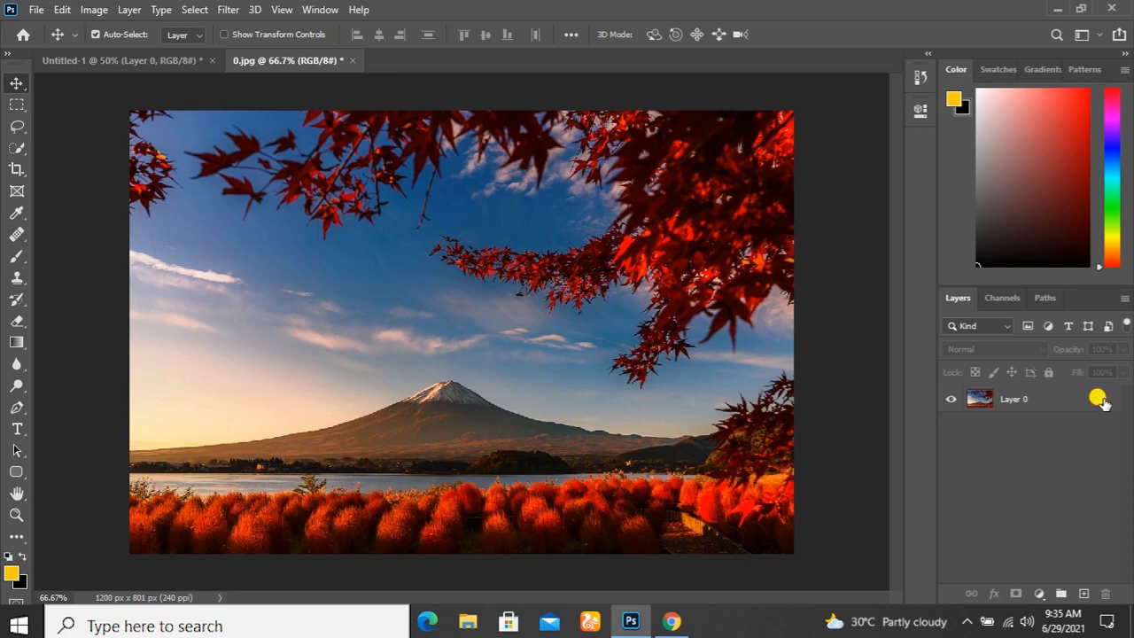
left_click(1075, 401)
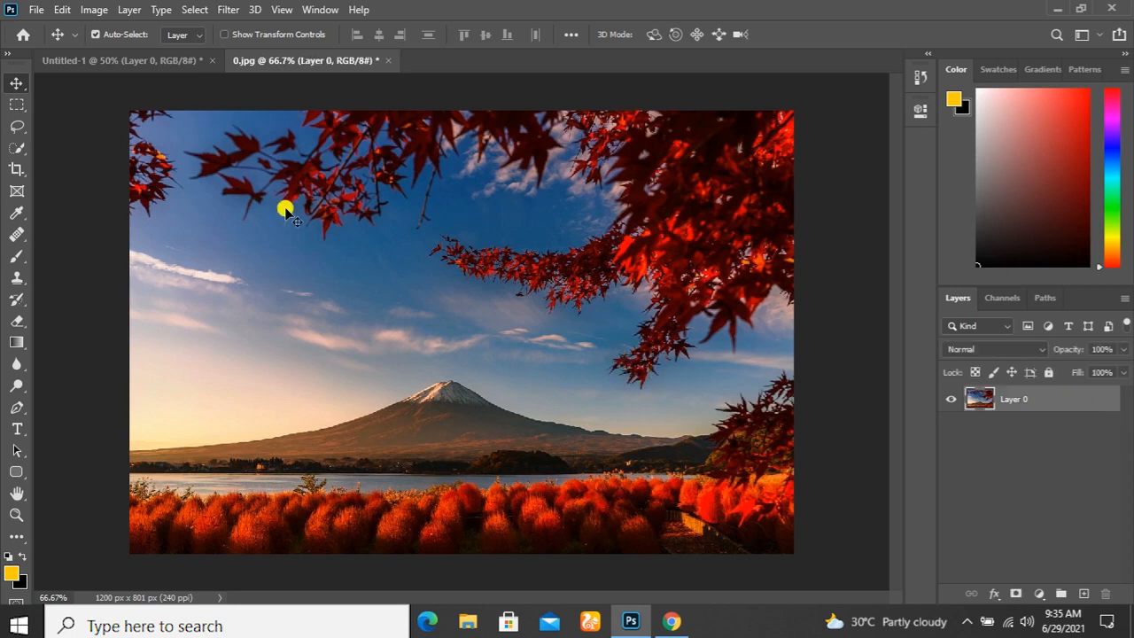
Test moving the unlocked landscape layer directly and with Free Transform to X 637.50 px, Y 450.00 px, and revert both moves
mouse_move(457, 367)
left_mouse_down()
mouse_move(478, 346)
mouse_move(446, 385)
mouse_move(439, 374)
left_mouse_up()
key("ctrl+z")
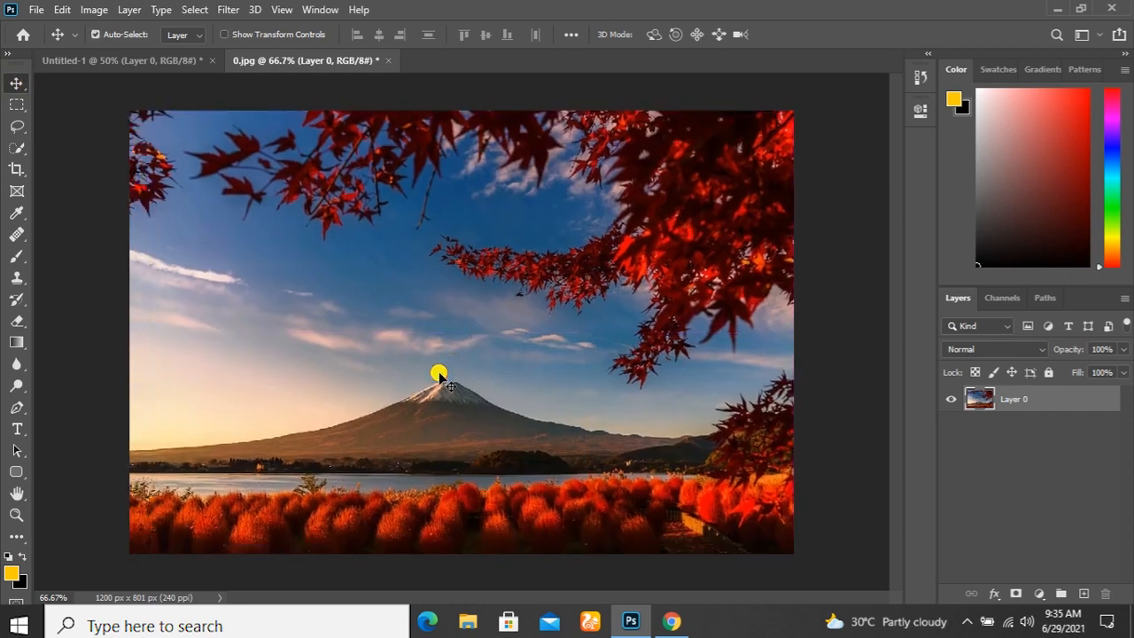
key("ctrl+t")
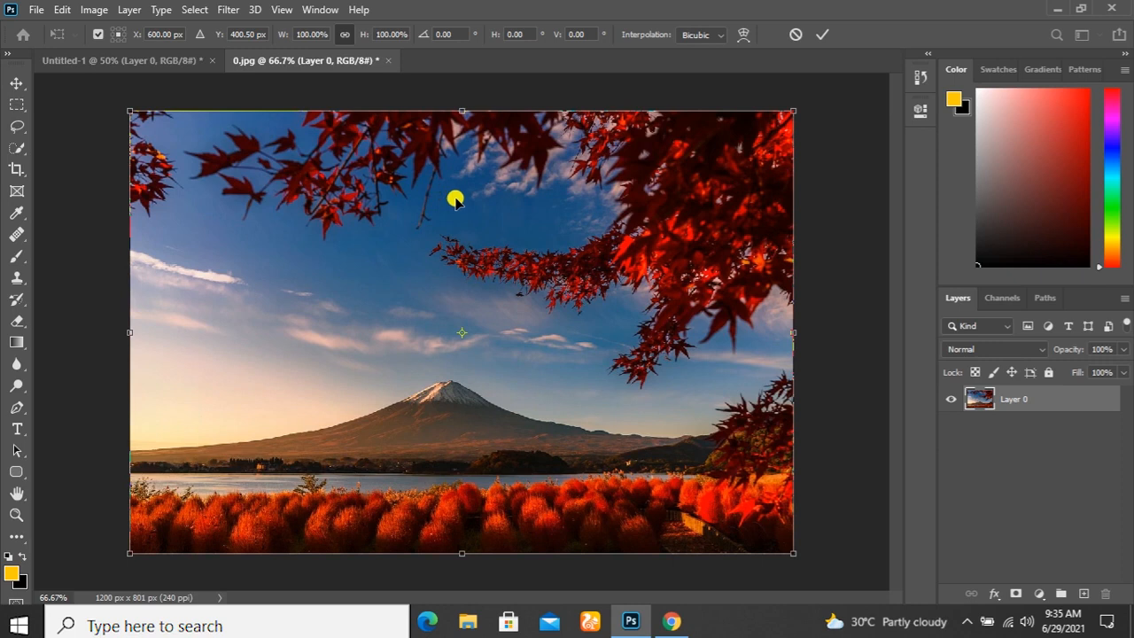
left_click_drag(455, 201, 476, 228)
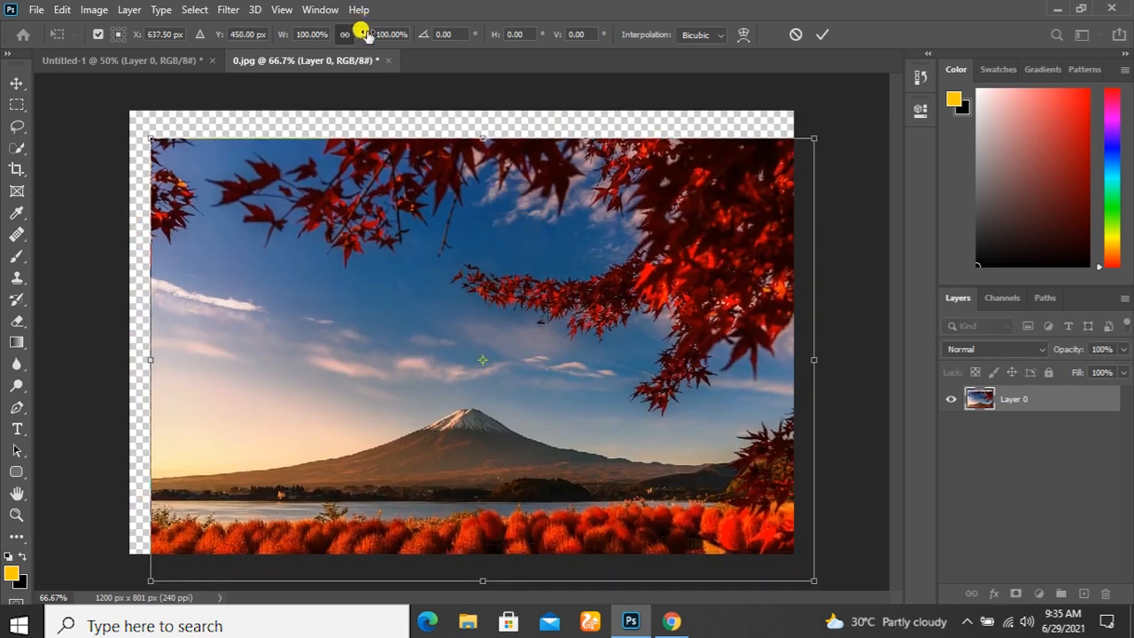
mouse_move(365, 33)
left_mouse_down()
mouse_move(356, 31)
mouse_move(370, 34)
left_mouse_up()
key("Return")
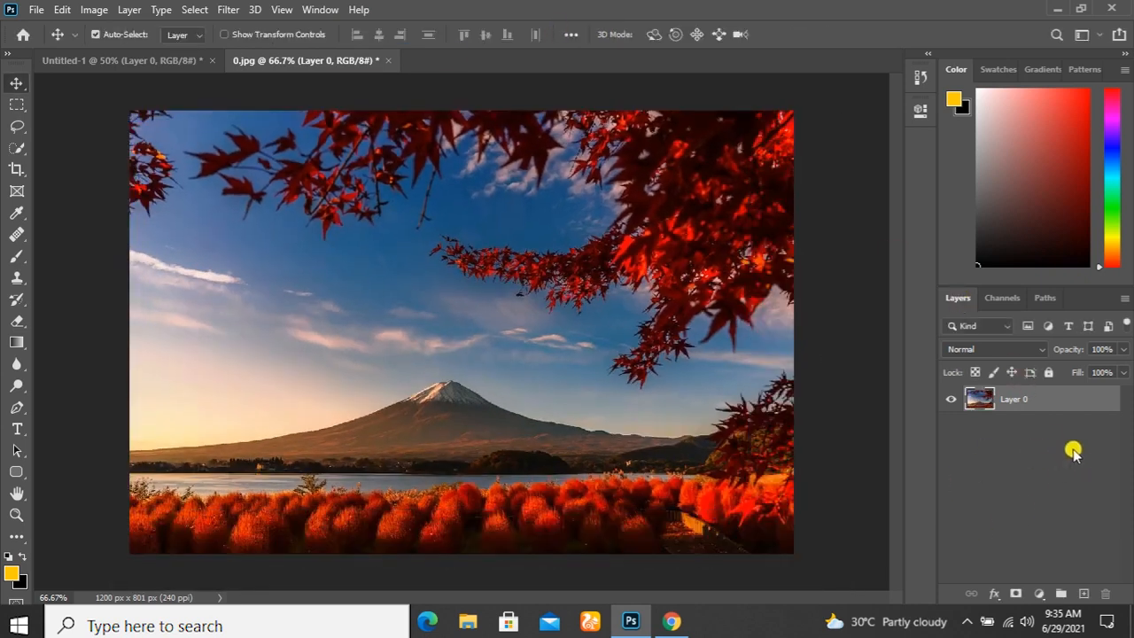
Add an empty layer above the landscape layer and toggle the landscape layer's visibility off and on
left_click(1083, 594)
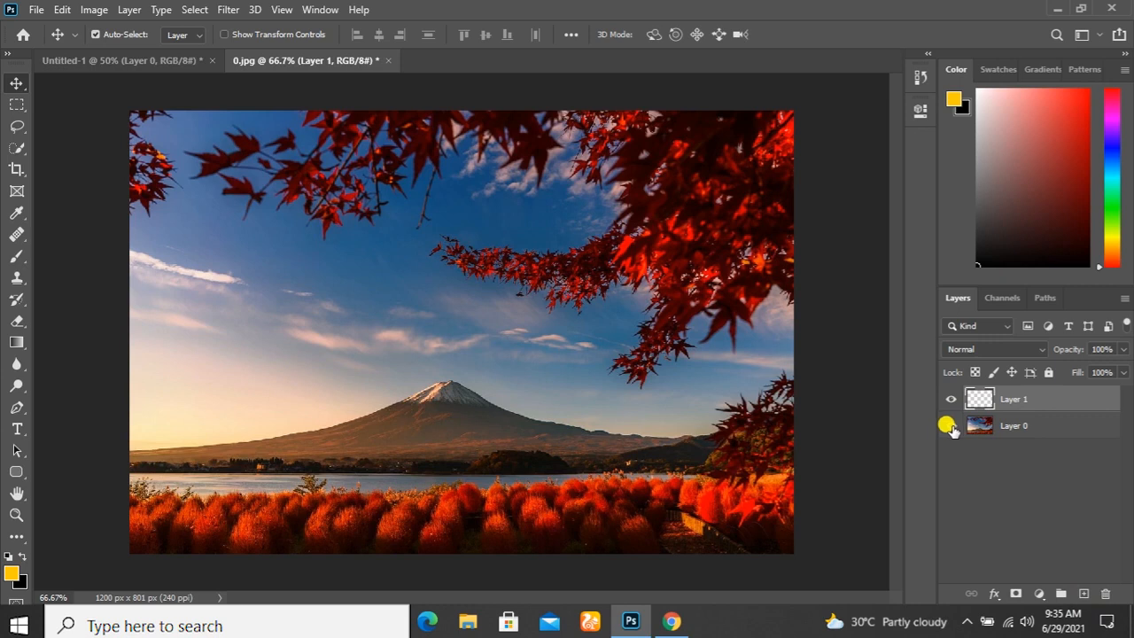
left_click(951, 426)
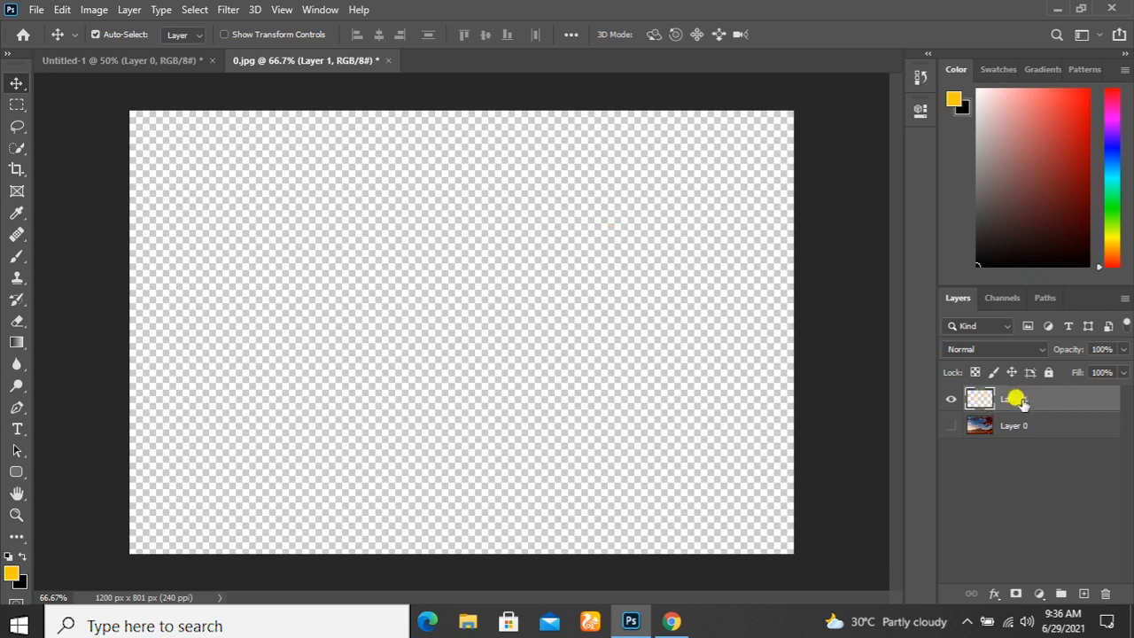
left_click(556, 363)
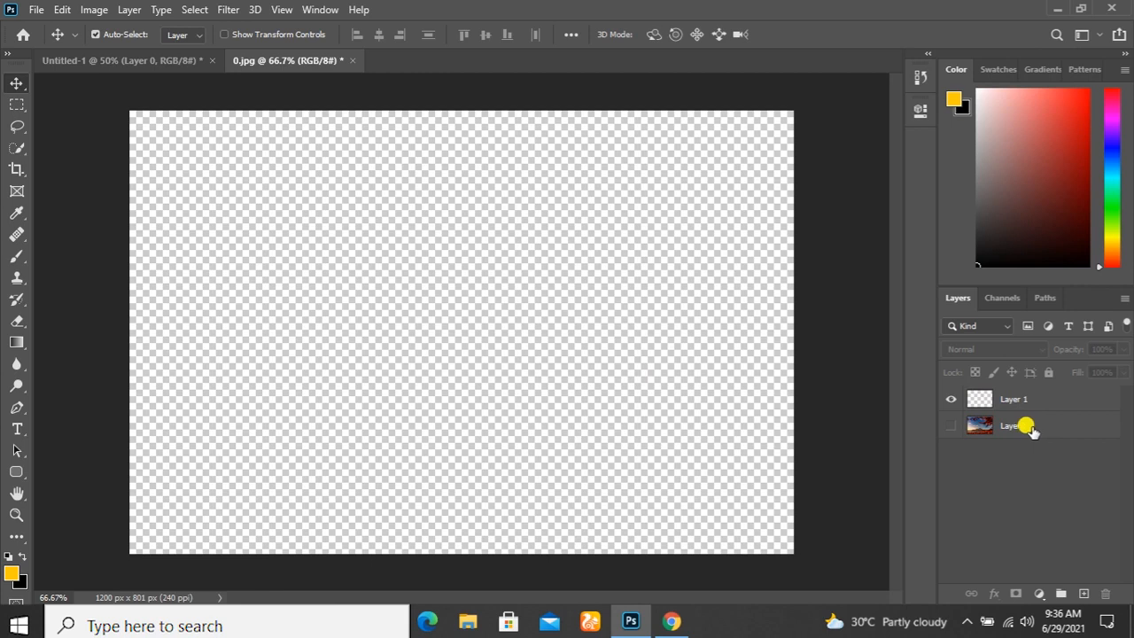
left_click(951, 426)
left_click(1031, 421)
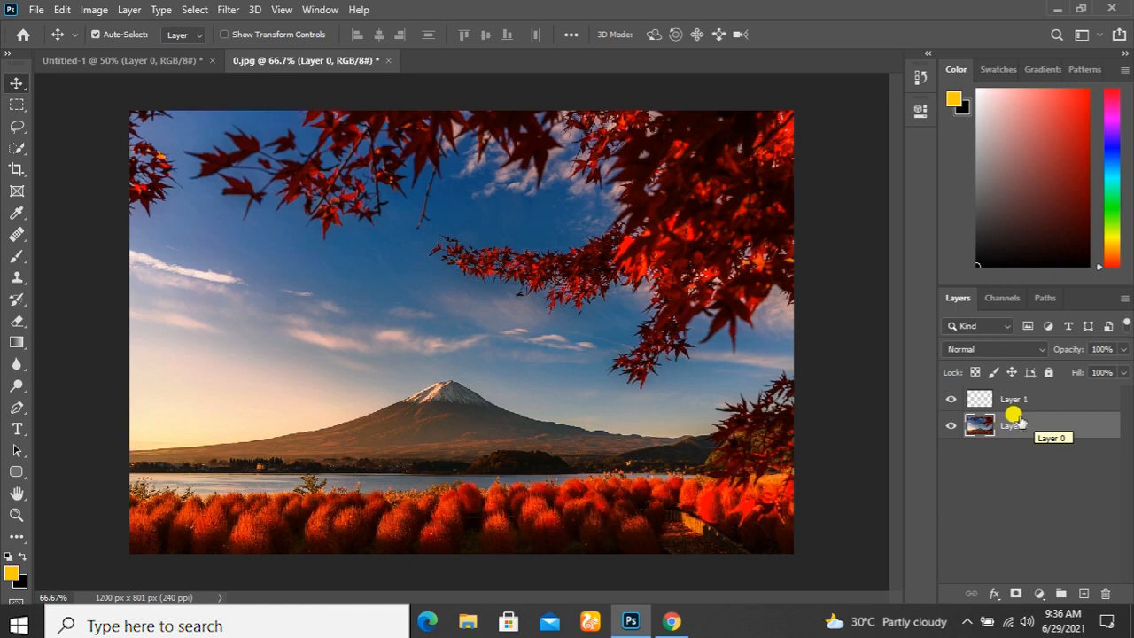
left_click(950, 426)
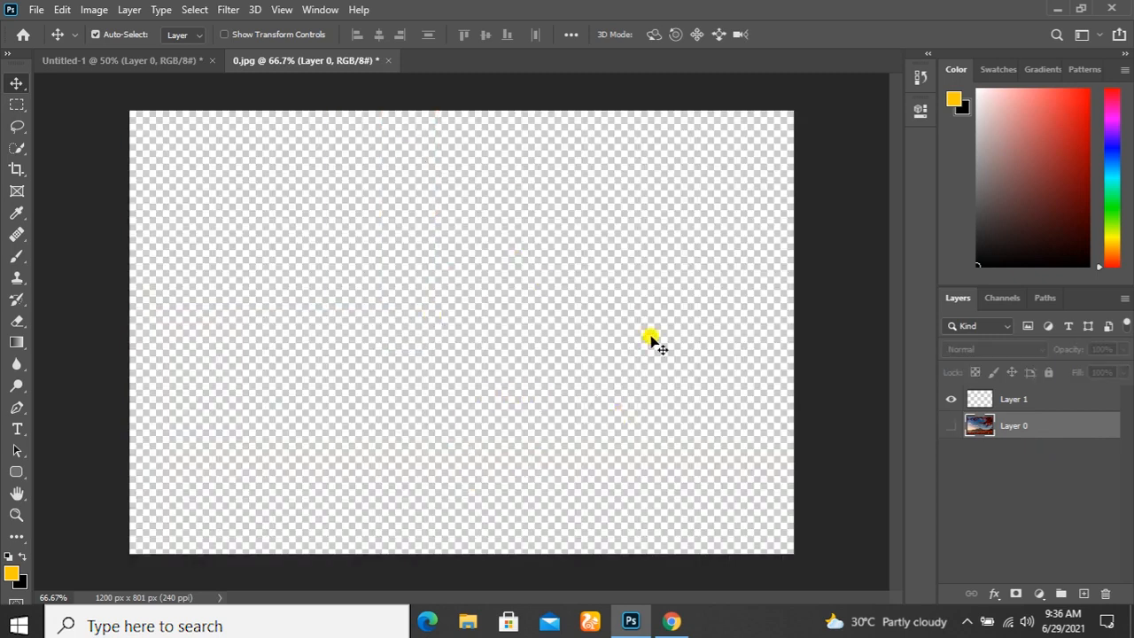
left_click(950, 426)
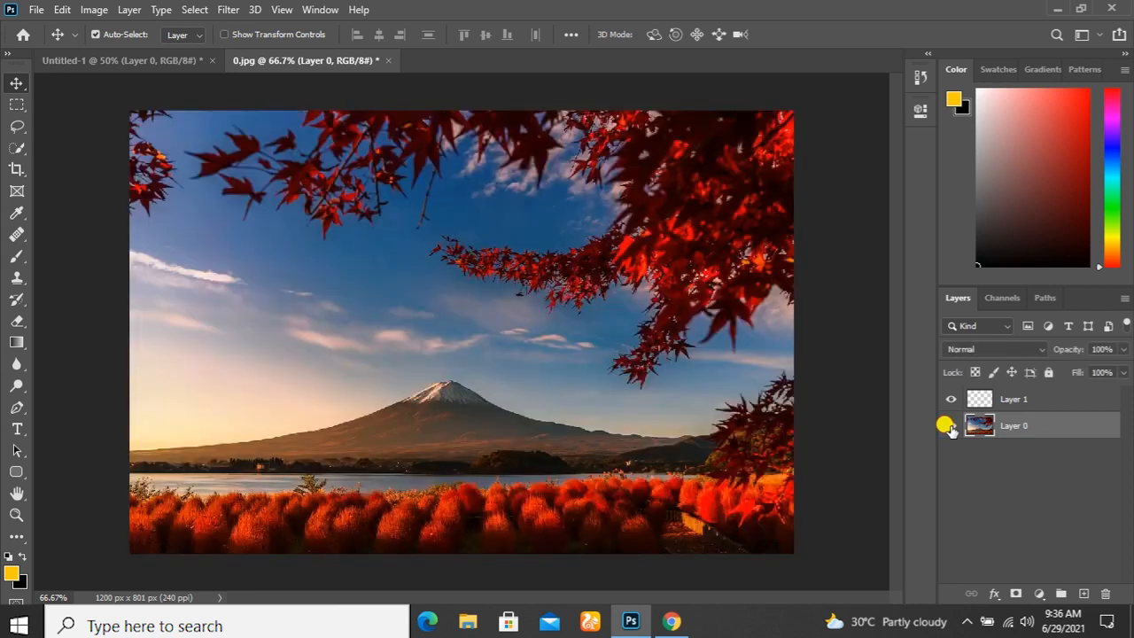
Rename the landscape layer as news
double_click(1013, 425)
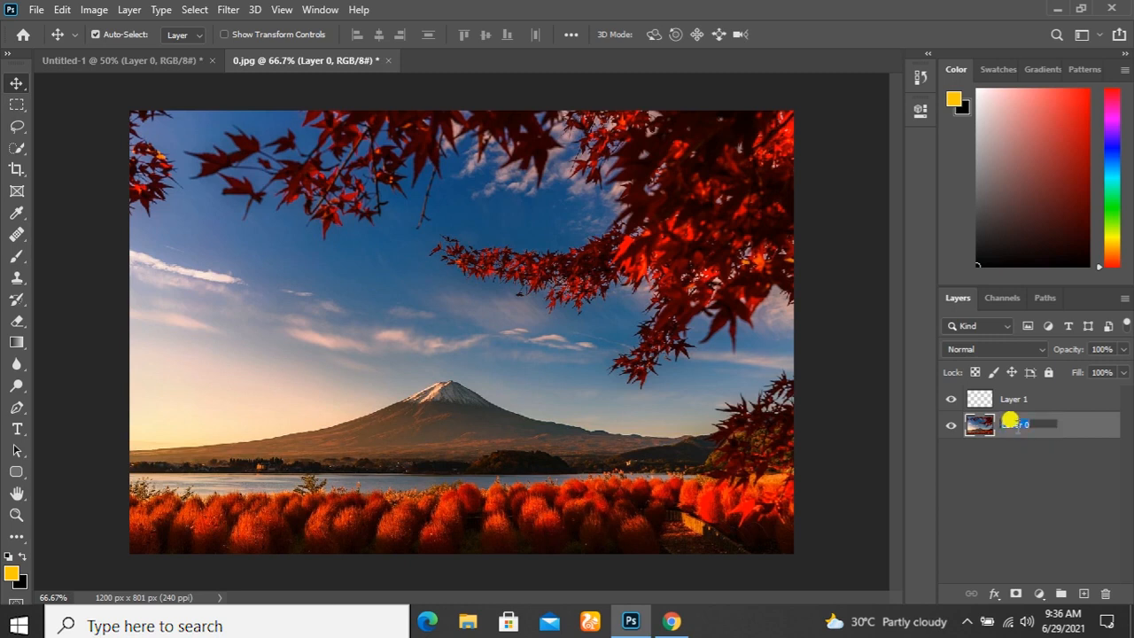
type("news")
key("Return")
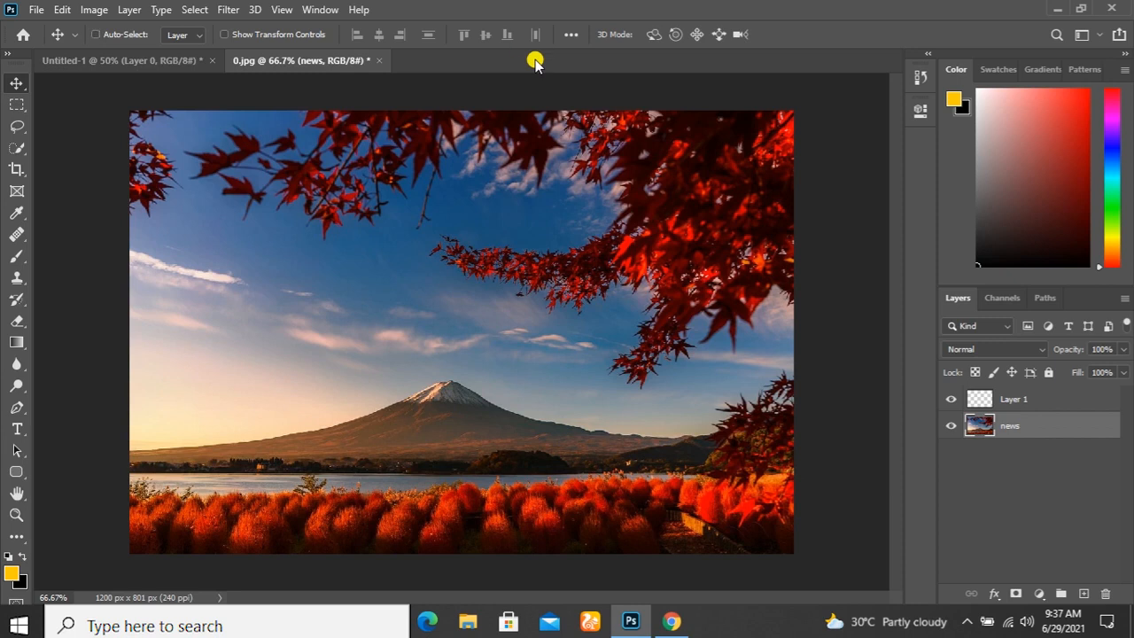
key("ctrl+o")
double_click(462, 115)
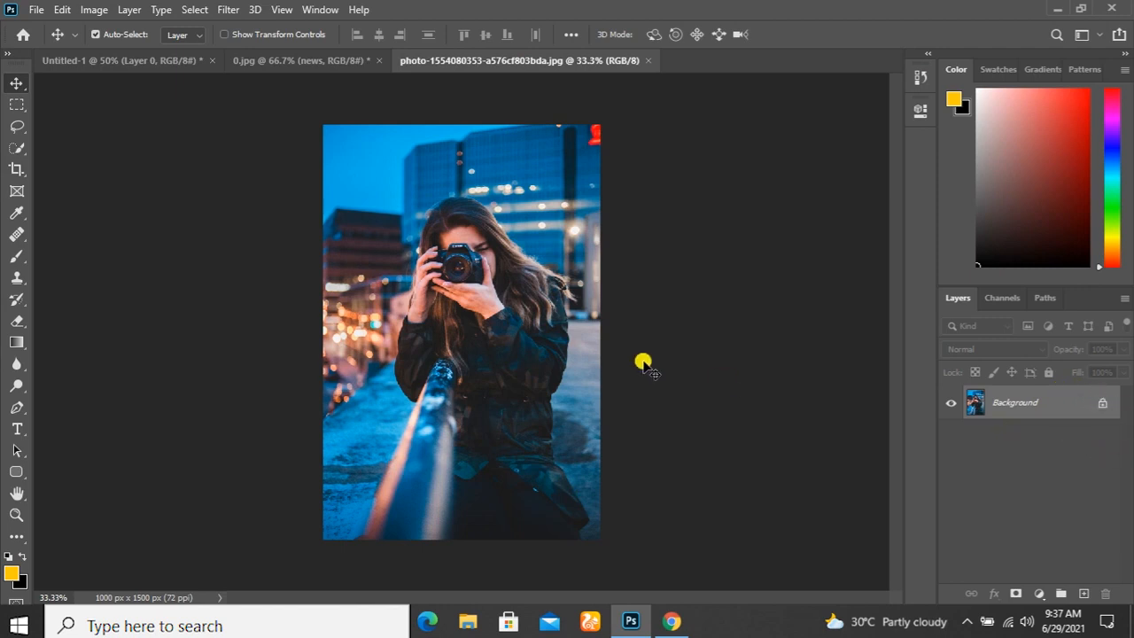
left_click(317, 62)
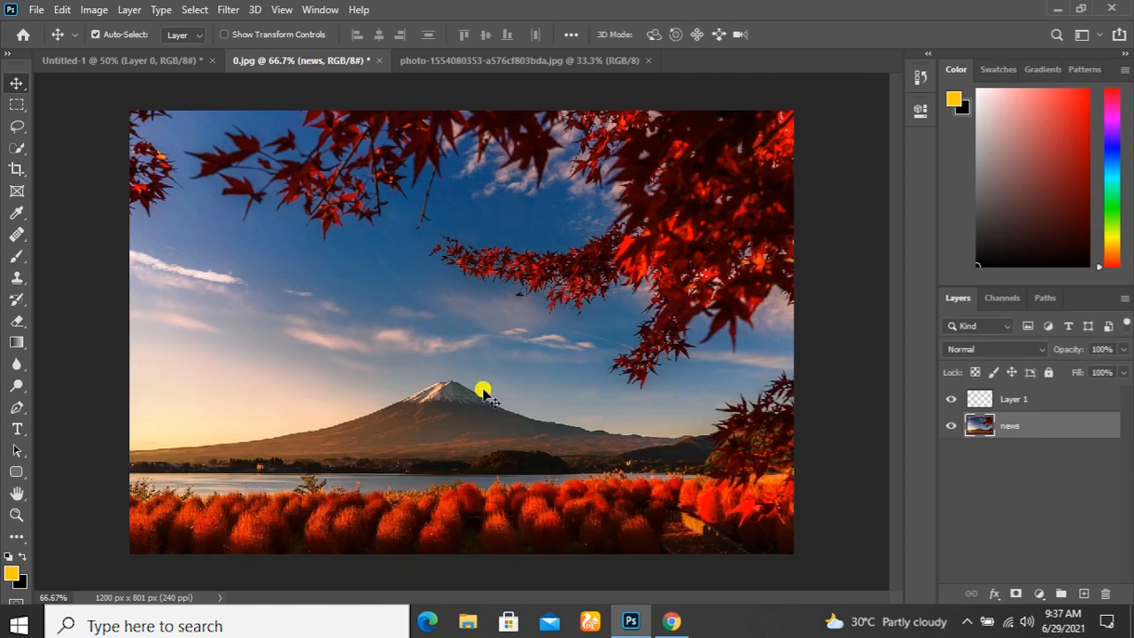
left_click(479, 62)
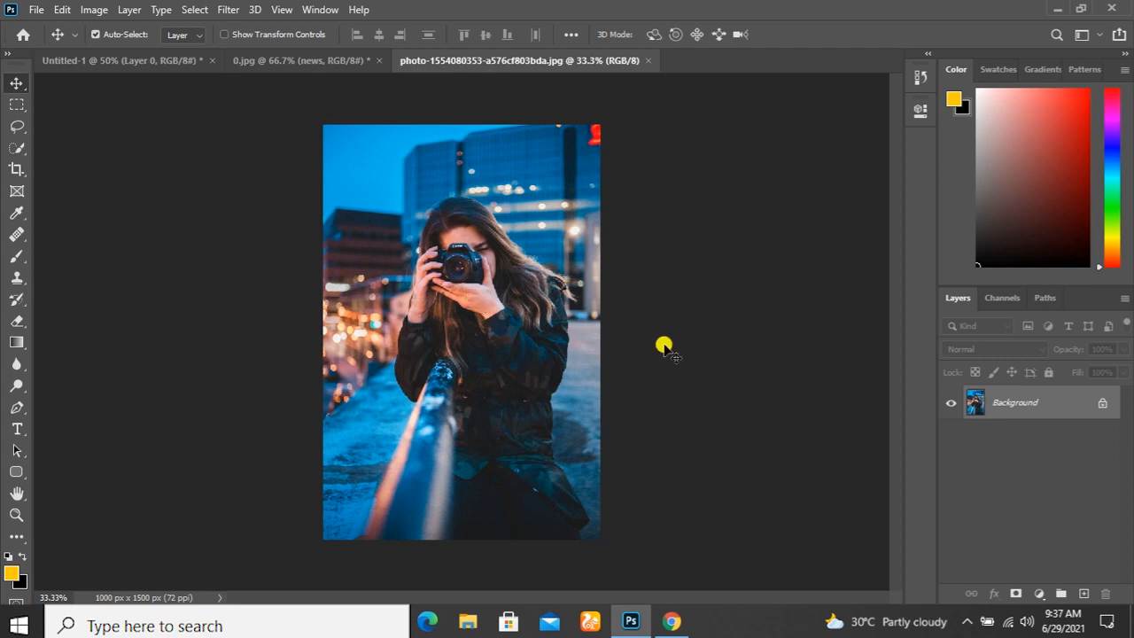
Unlock the photographer image's Background layer, copy it into the 0.jpg document and position it over the landscape
left_click(1100, 404)
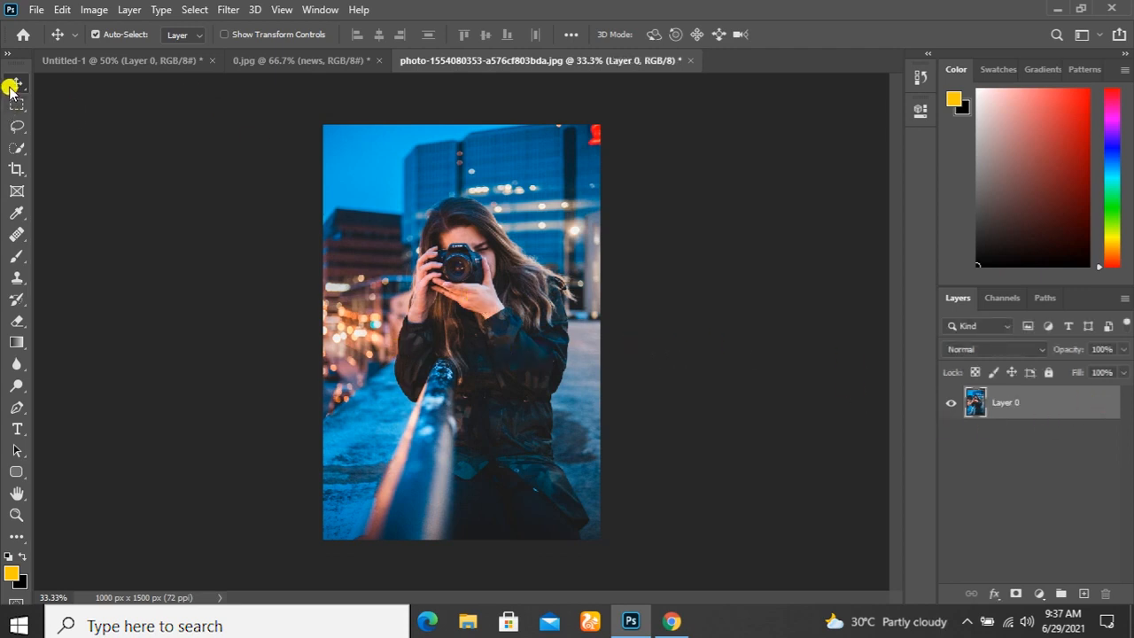
mouse_move(486, 288)
left_mouse_down()
mouse_move(433, 197)
mouse_move(304, 51)
mouse_move(448, 233)
mouse_move(555, 293)
mouse_move(472, 274)
left_mouse_up()
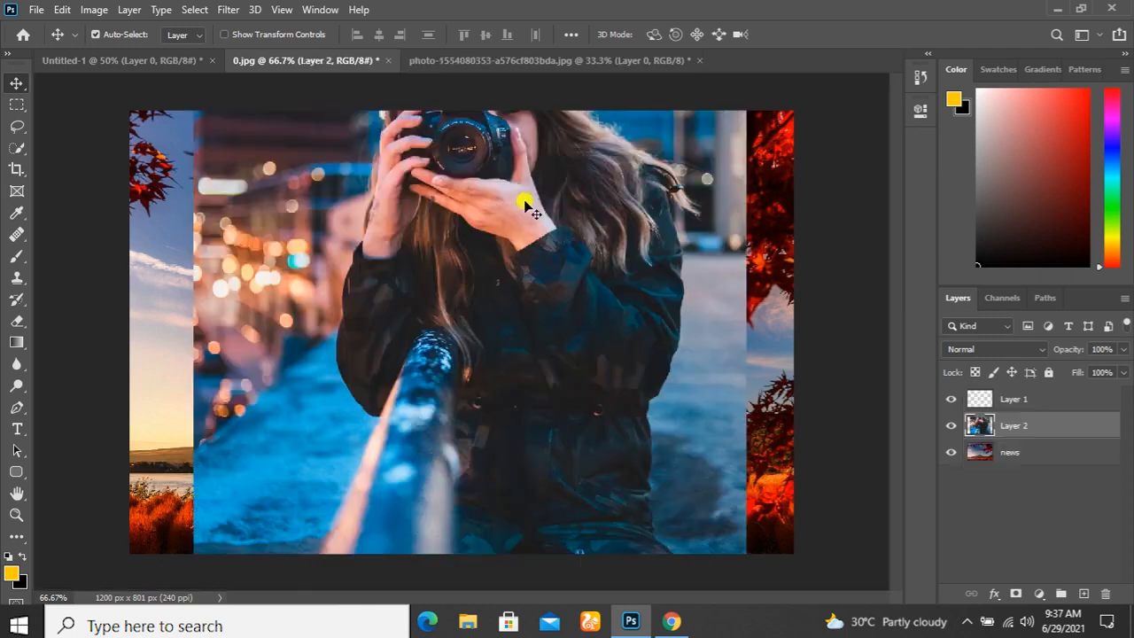
left_click_drag(524, 210, 540, 273)
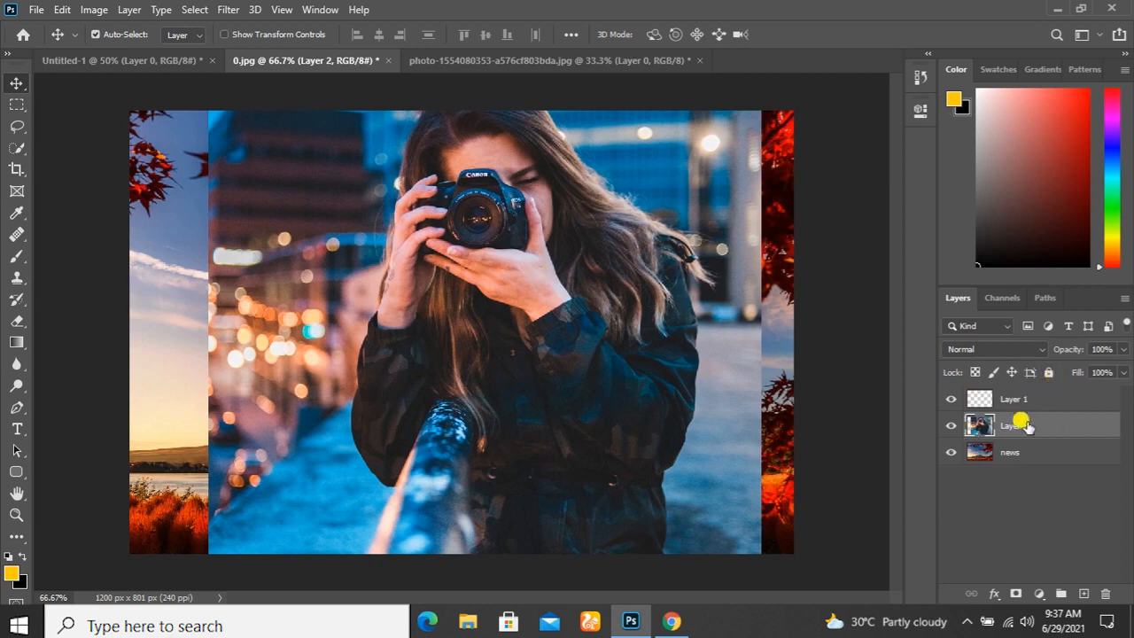
mouse_move(508, 286)
left_mouse_down()
mouse_move(519, 238)
mouse_move(519, 269)
left_mouse_up()
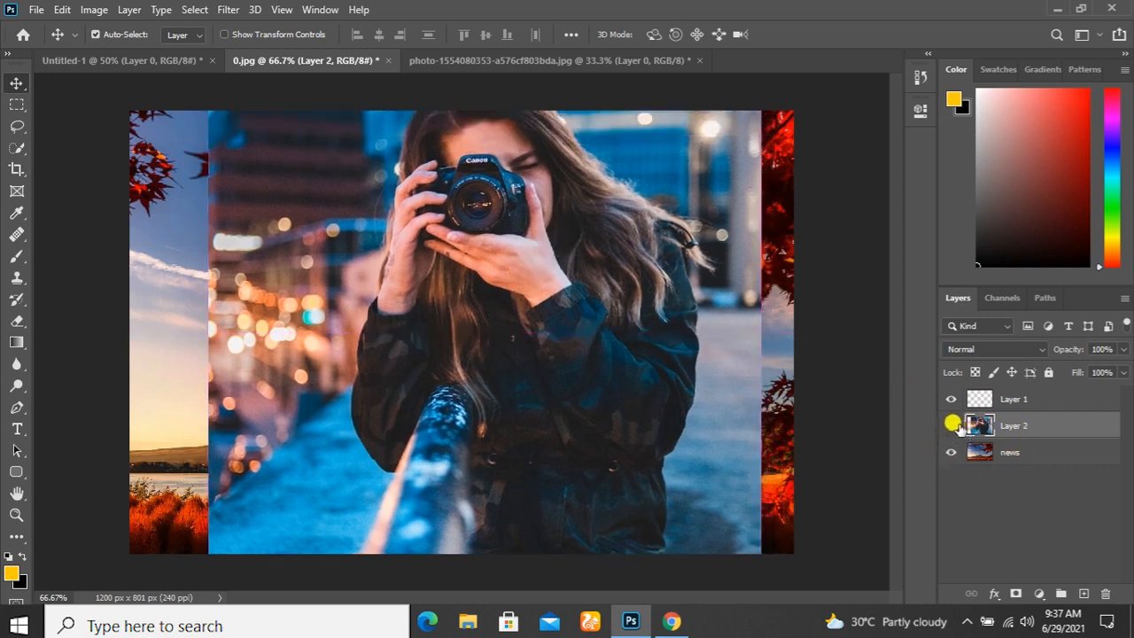
Delete the empty Layer 1 and shift the photographer layer around over the landscape
left_click(1062, 406)
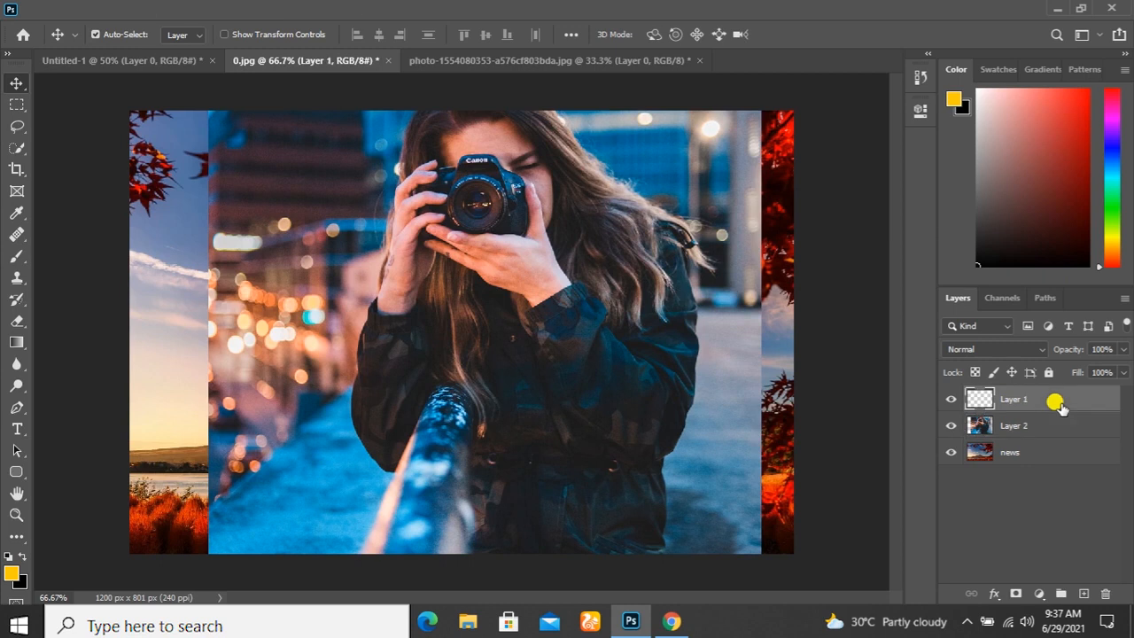
key("Delete")
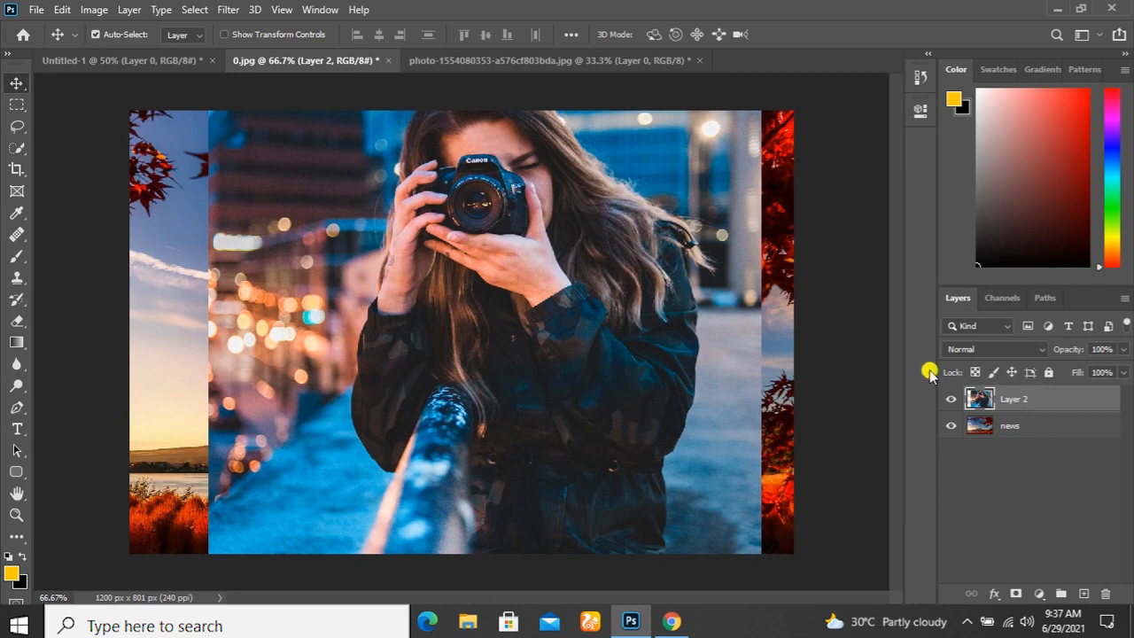
left_click_drag(606, 302, 626, 241)
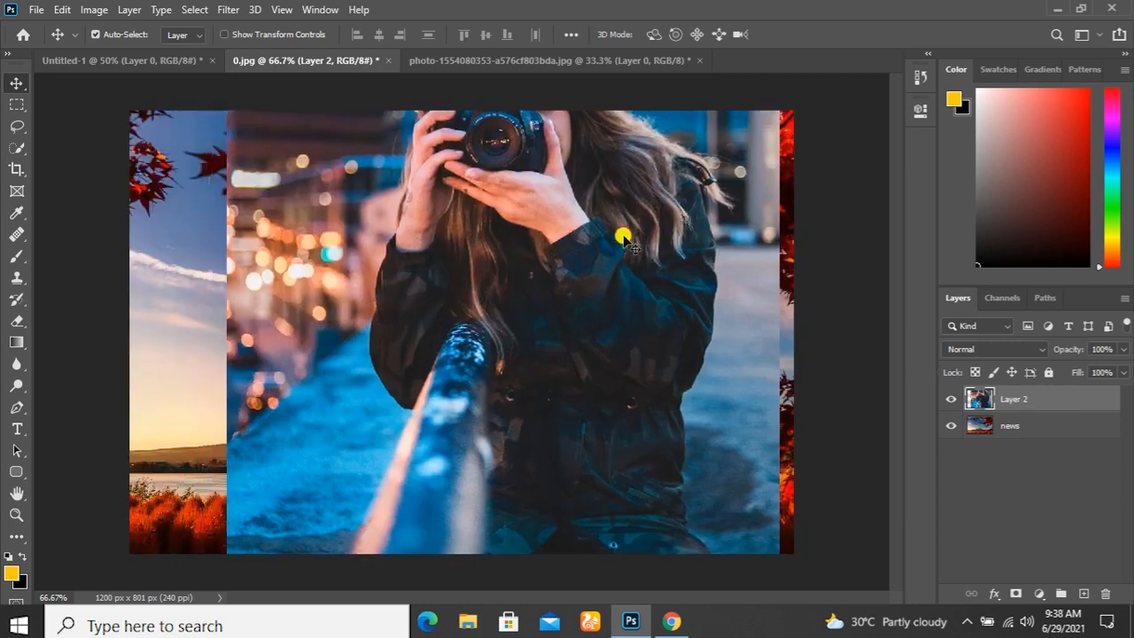
left_click_drag(567, 199, 547, 256)
Scale the photographer layer proportionally to 66% with Free Transform
key("ctrl+t")
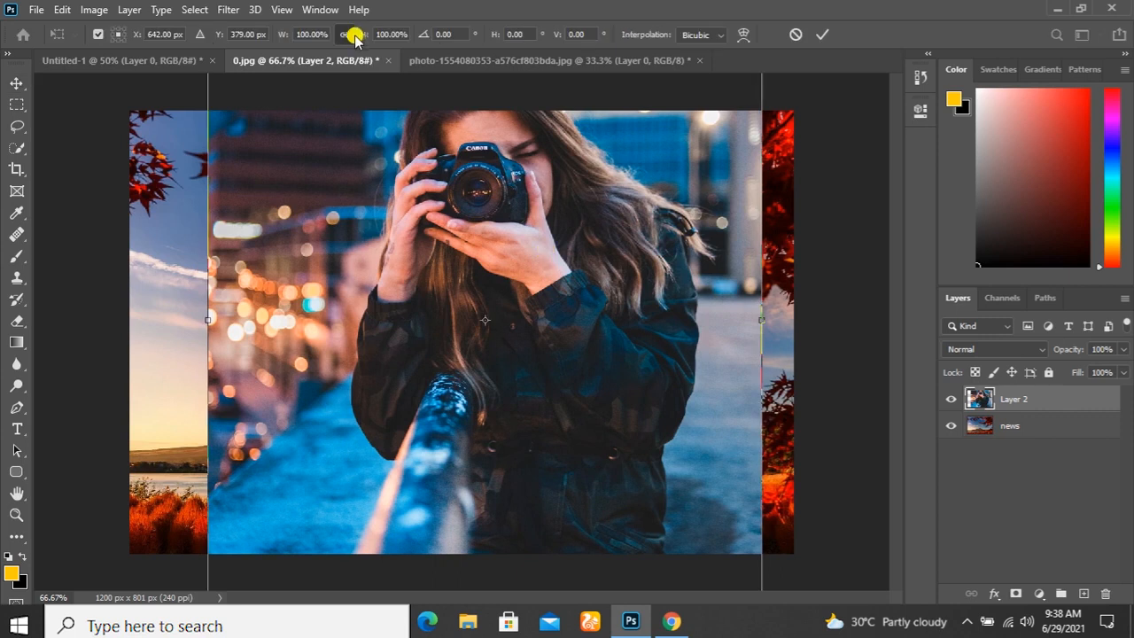
left_click_drag(366, 35, 338, 40)
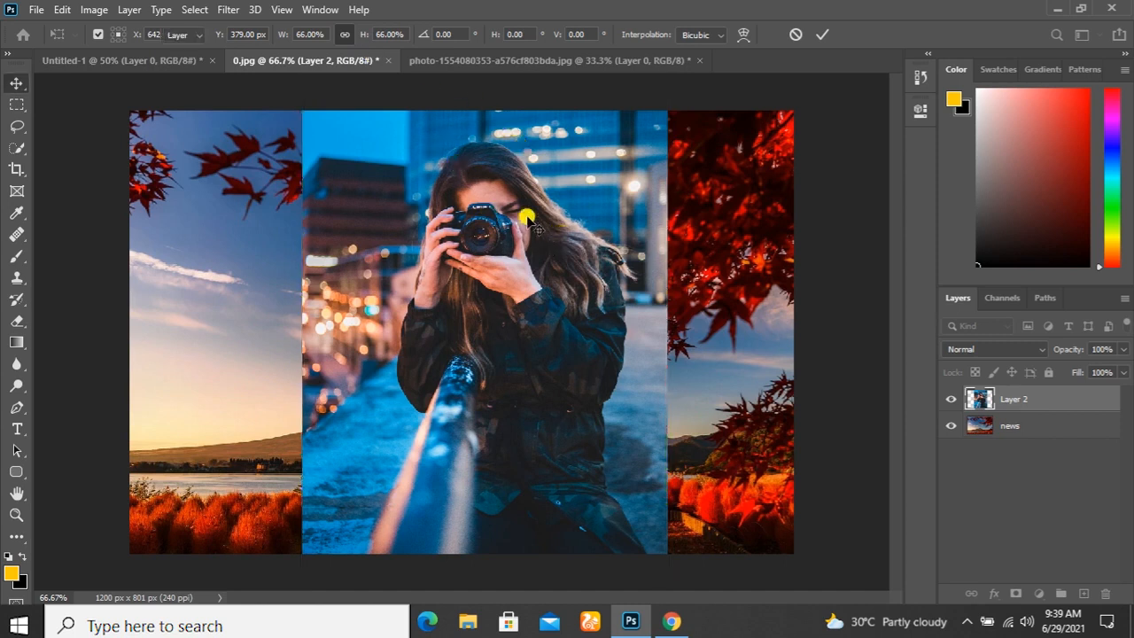
key("Return")
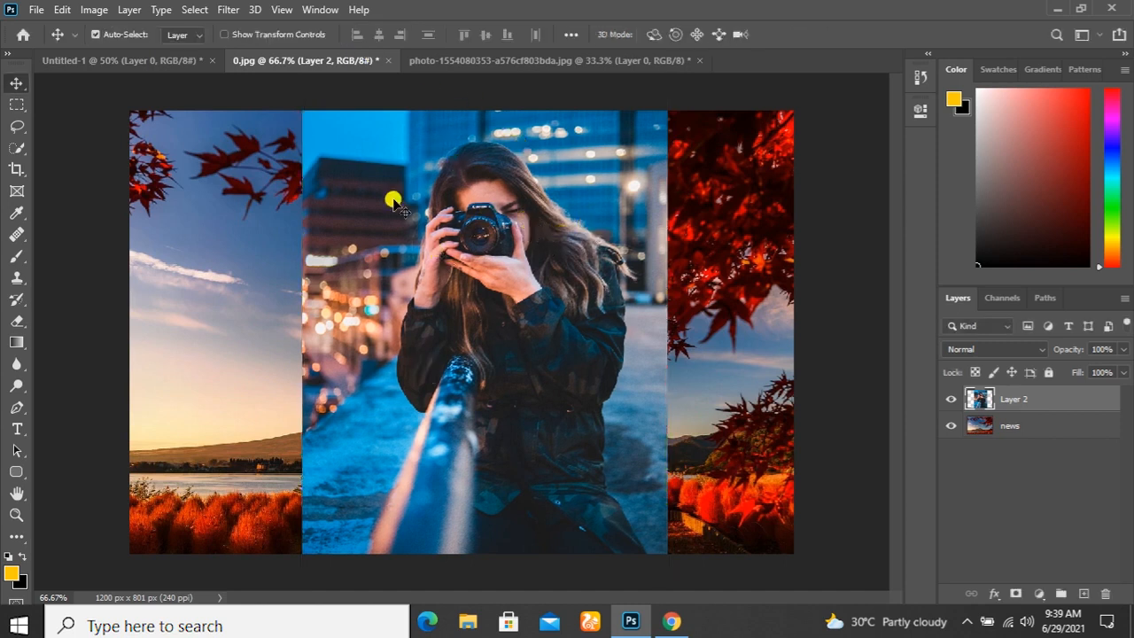
Shift the photographer layer slightly down and to the left, and toggle its visibility off and on
left_click_drag(512, 266, 463, 236)
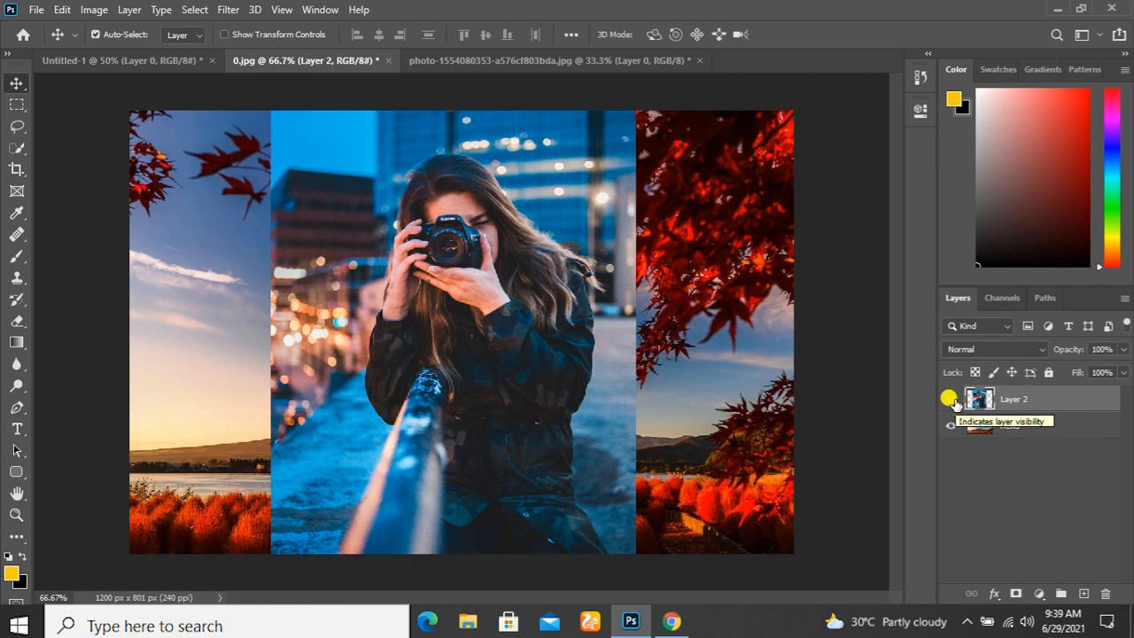
left_click(951, 399)
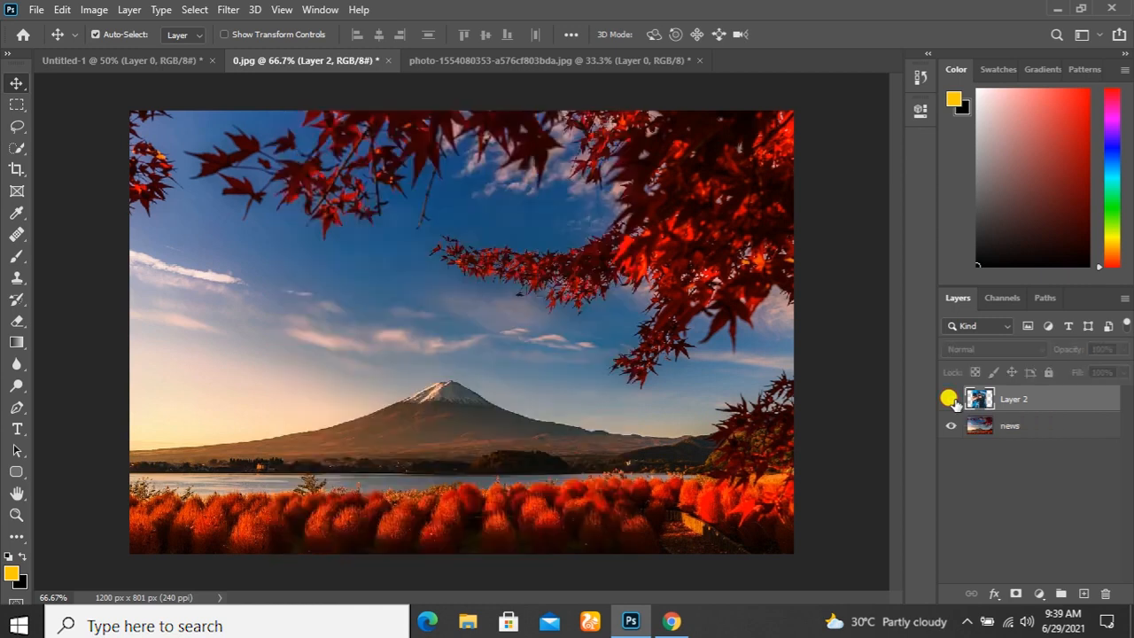
left_click(951, 399)
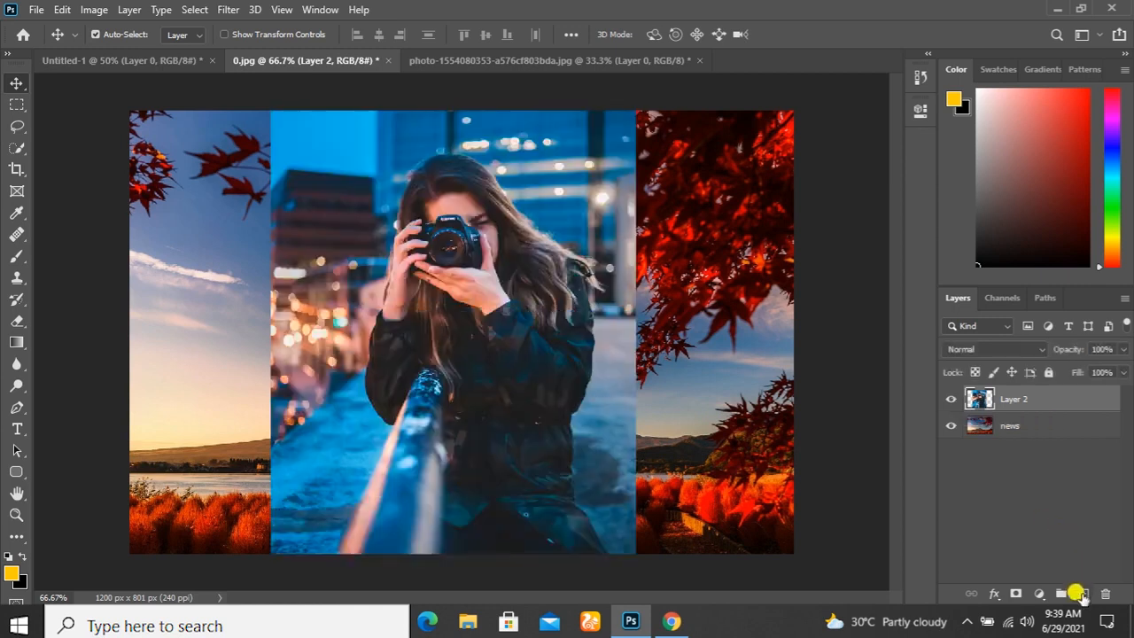
Add an empty layer named subject above the photographer layer, and hide and delete it
left_click(1083, 593)
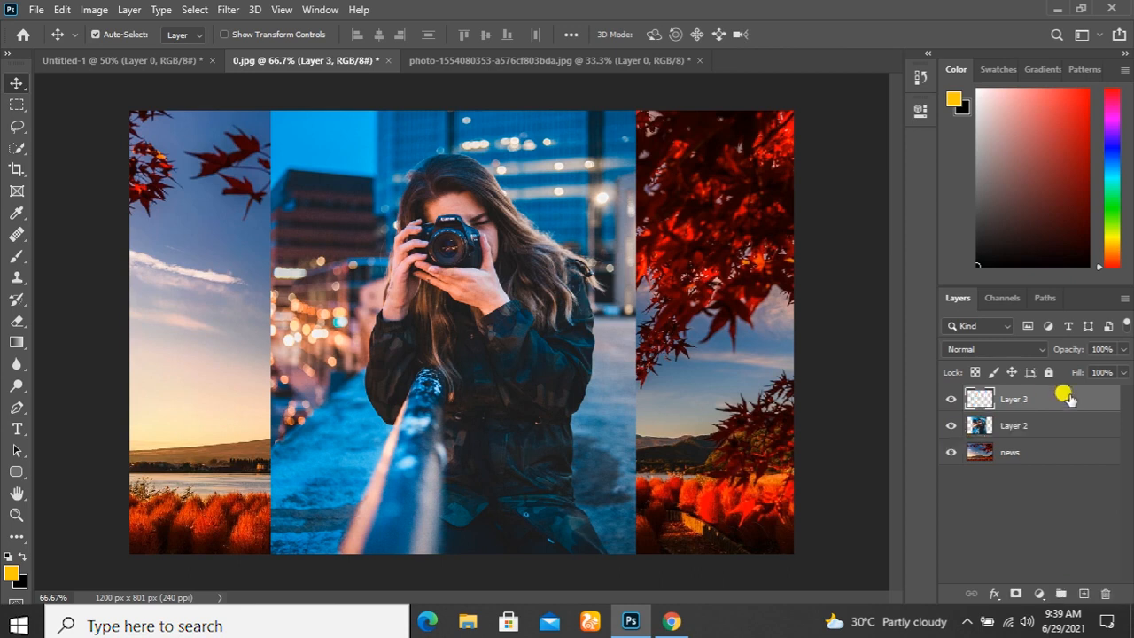
double_click(1011, 400)
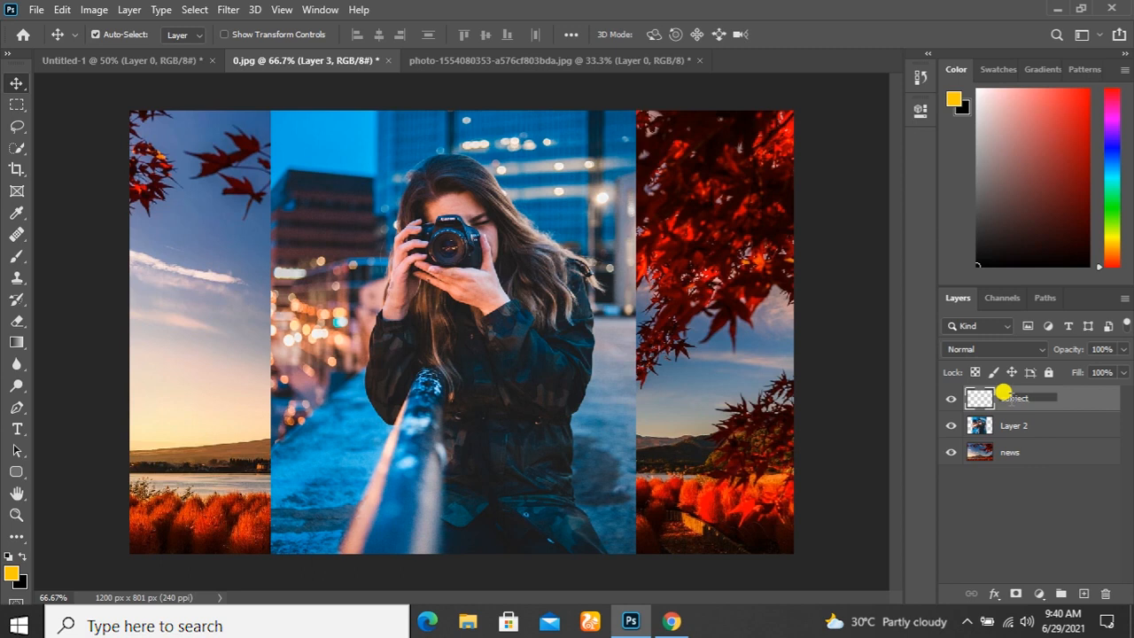
key("Return")
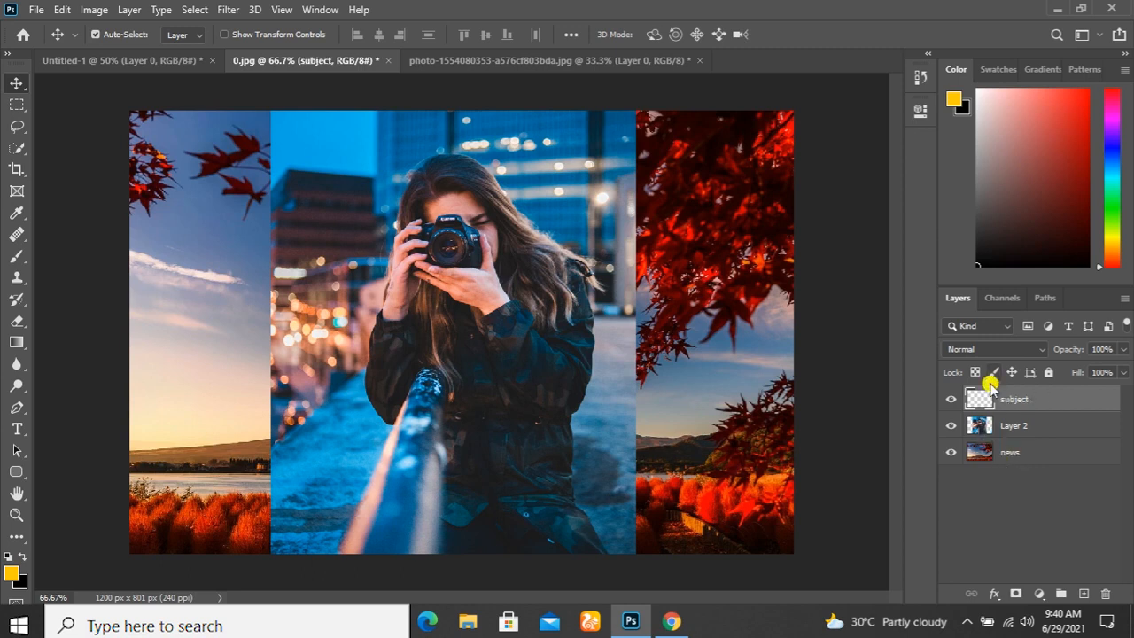
left_click(950, 398)
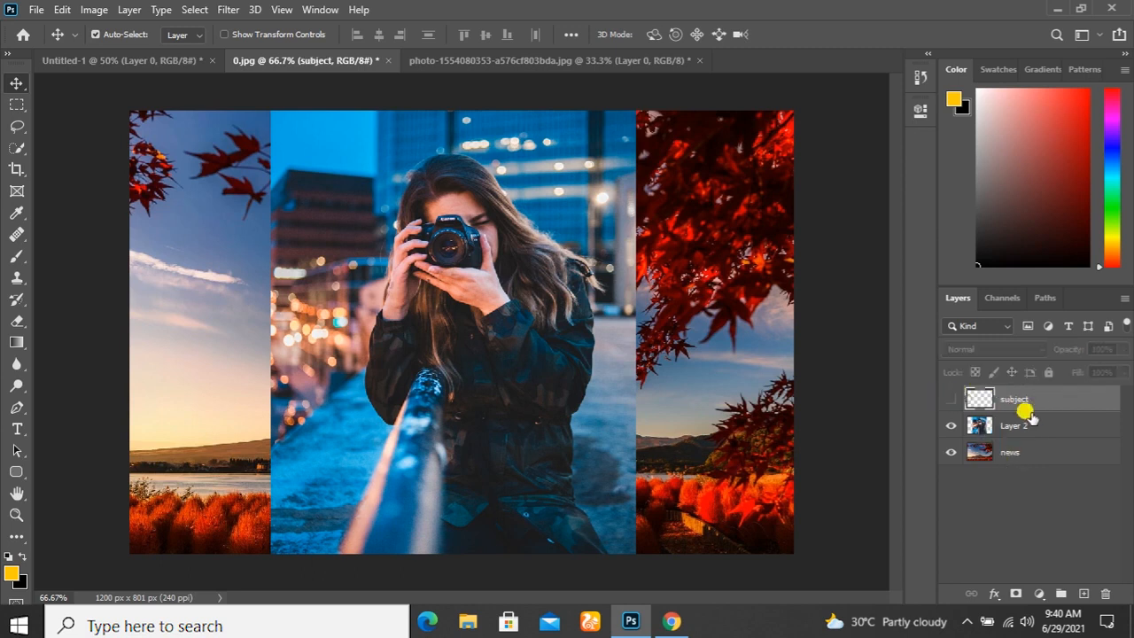
key("Delete")
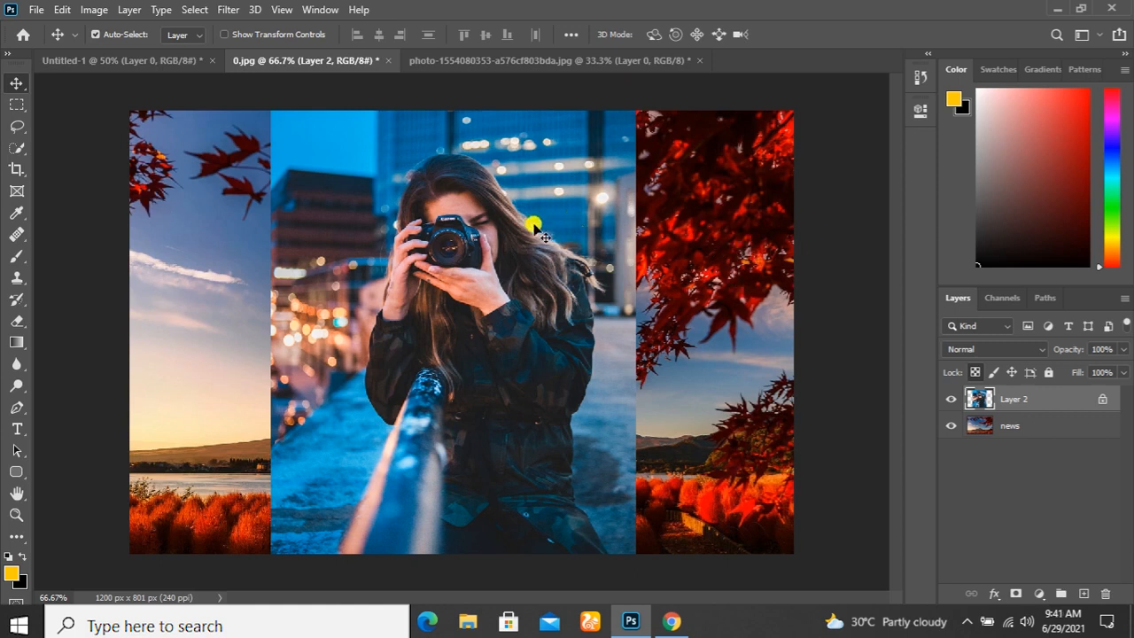
With transparent pixels locked on the photographer layer, move it slightly right and scale it down a little with Free Transform
left_click_drag(534, 228, 551, 227)
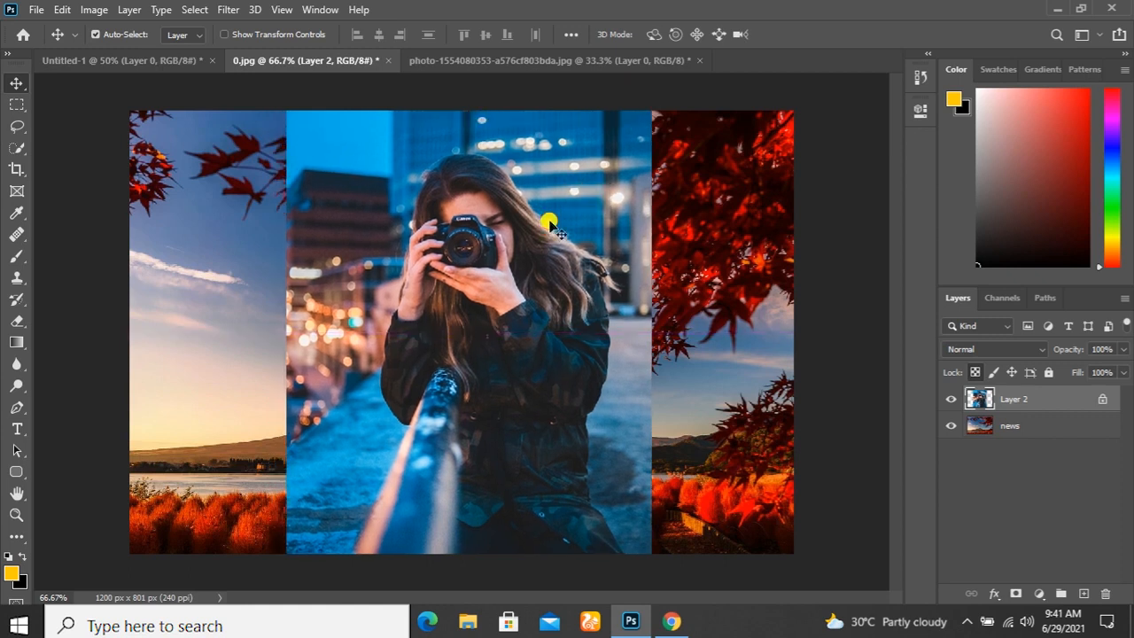
key("ctrl+t")
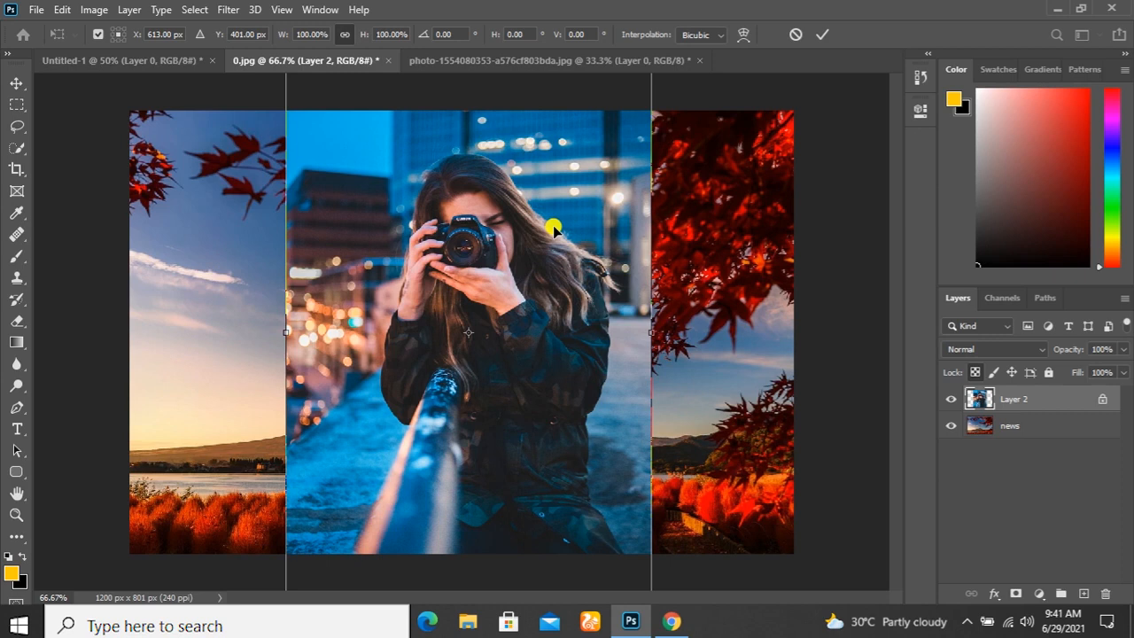
left_click_drag(367, 33, 367, 34)
key("Return")
left_click_drag(471, 210, 475, 210)
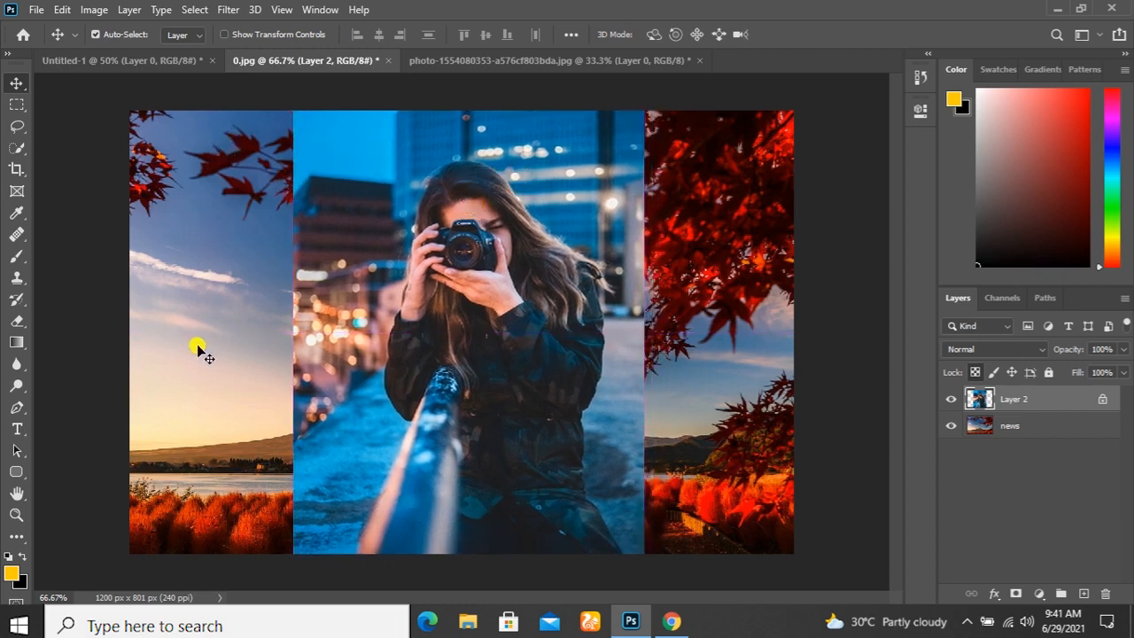
Paint a yellow stroke with the 175 px Brush across the upper part of the photographer layer and undo it
left_click(18, 257)
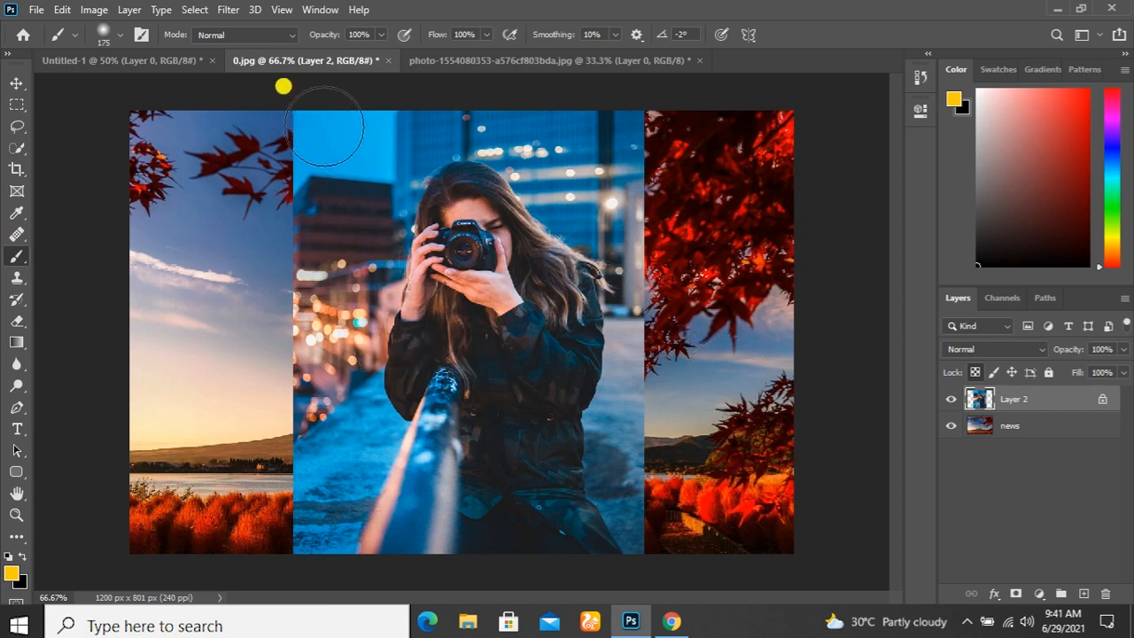
mouse_move(325, 127)
left_mouse_down()
mouse_move(640, 140)
mouse_move(361, 162)
mouse_move(606, 165)
mouse_move(447, 266)
left_mouse_up()
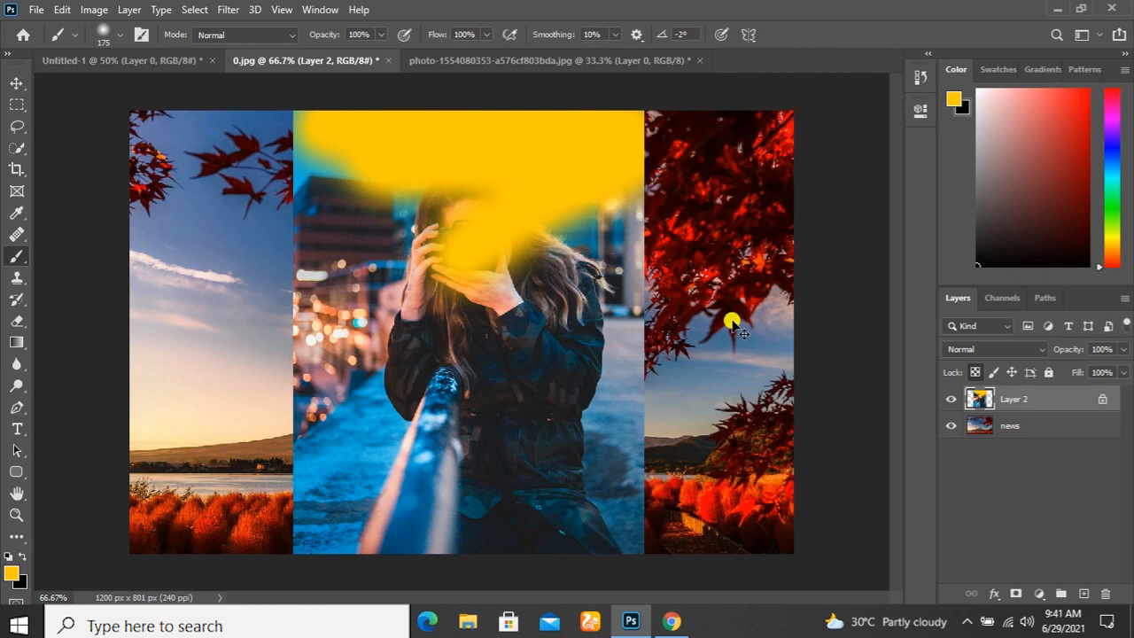
key("ctrl+z")
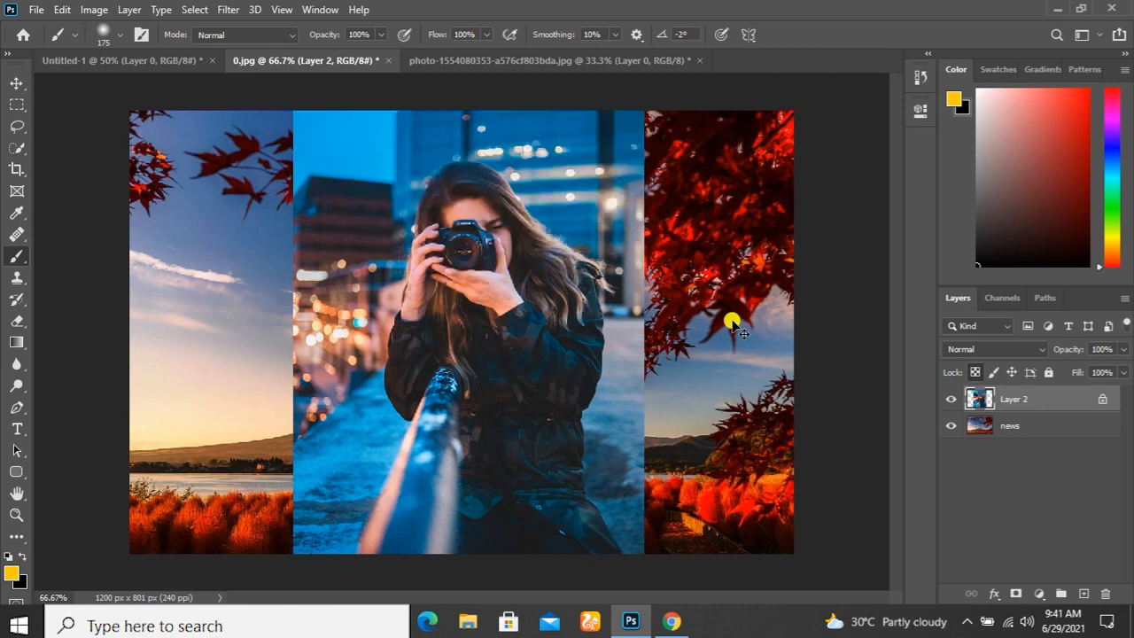
Lock image pixels instead of transparent pixels on the photographer layer and scale it down slightly with Free Transform
left_click(995, 373)
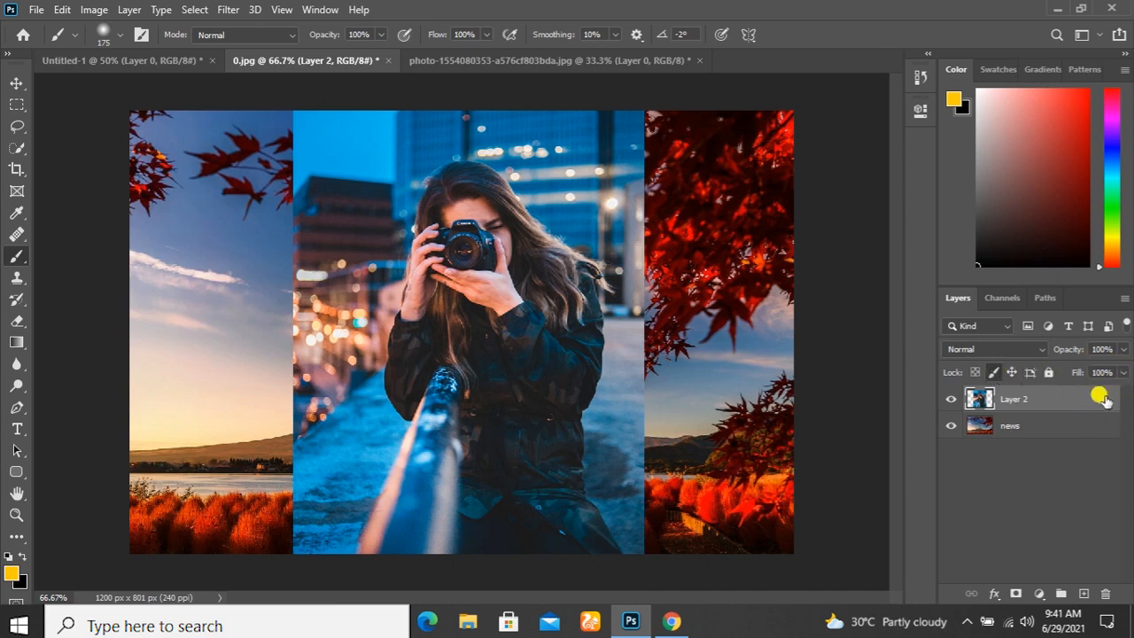
key("ctrl+t")
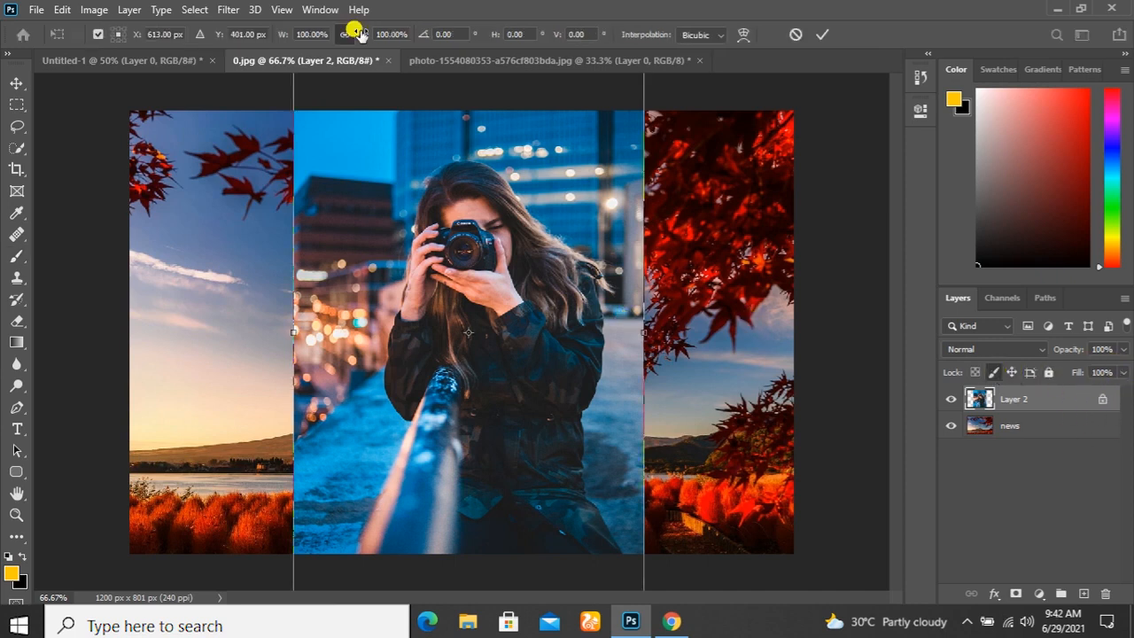
left_click(355, 35)
key("Return")
key("b")
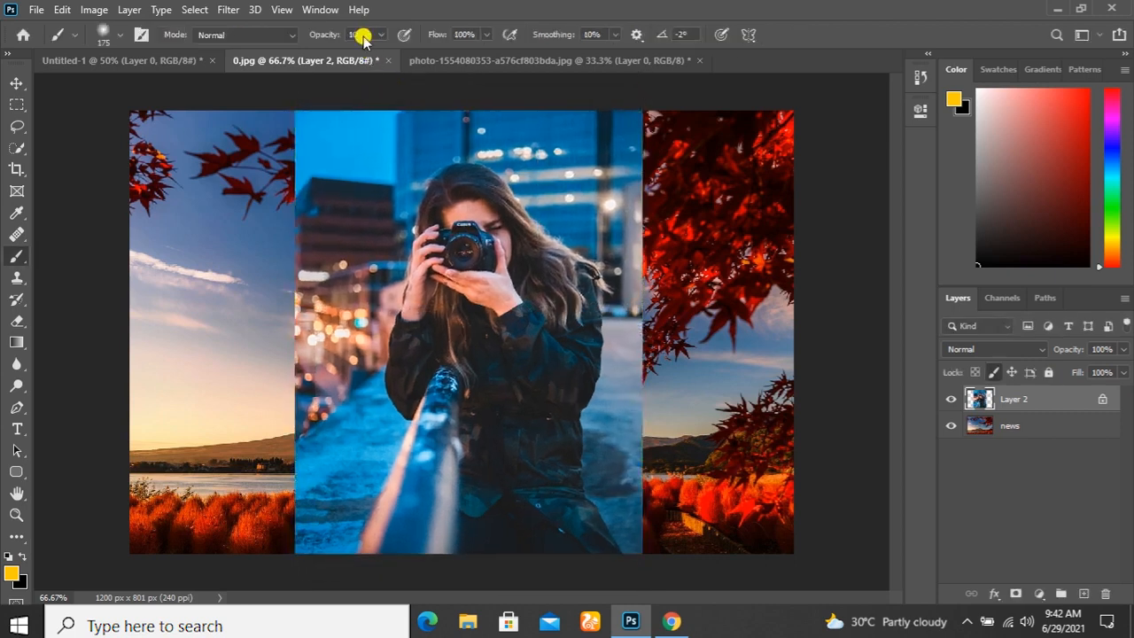
With image pixels locked, move the photographer layer slightly up and to the right
left_click(16, 82)
mouse_move(404, 184)
left_mouse_down()
mouse_move(425, 192)
mouse_move(418, 202)
left_mouse_up()
left_click(16, 256)
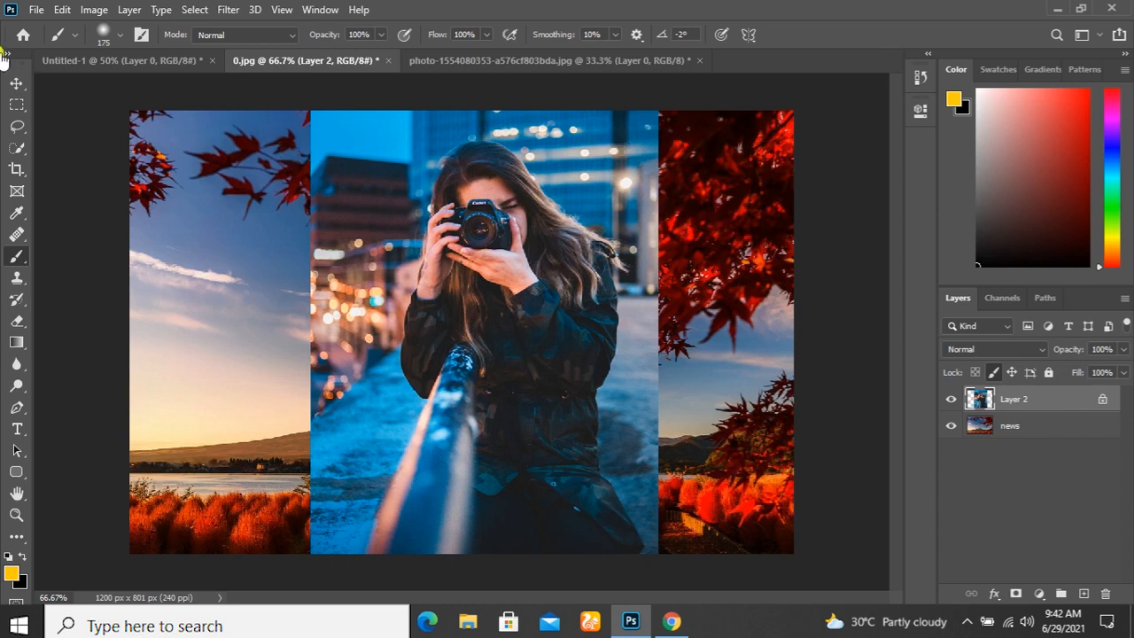
left_click(16, 82)
Replace the photographer layer's image pixels lock with the position lock and hide the news layer
left_click(995, 373)
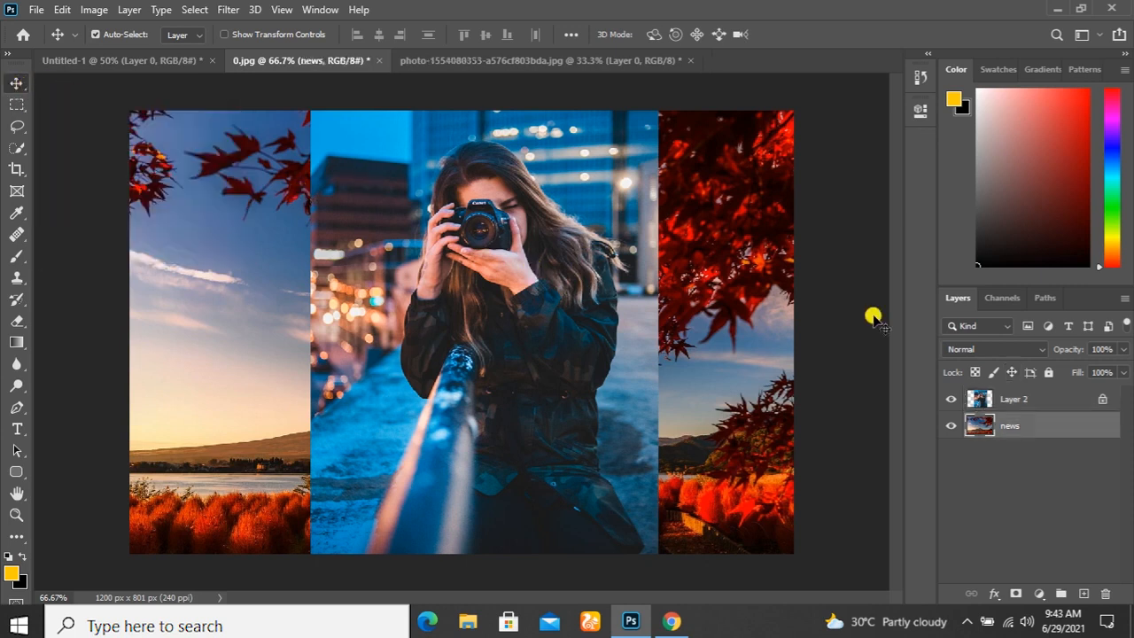
left_click(950, 425)
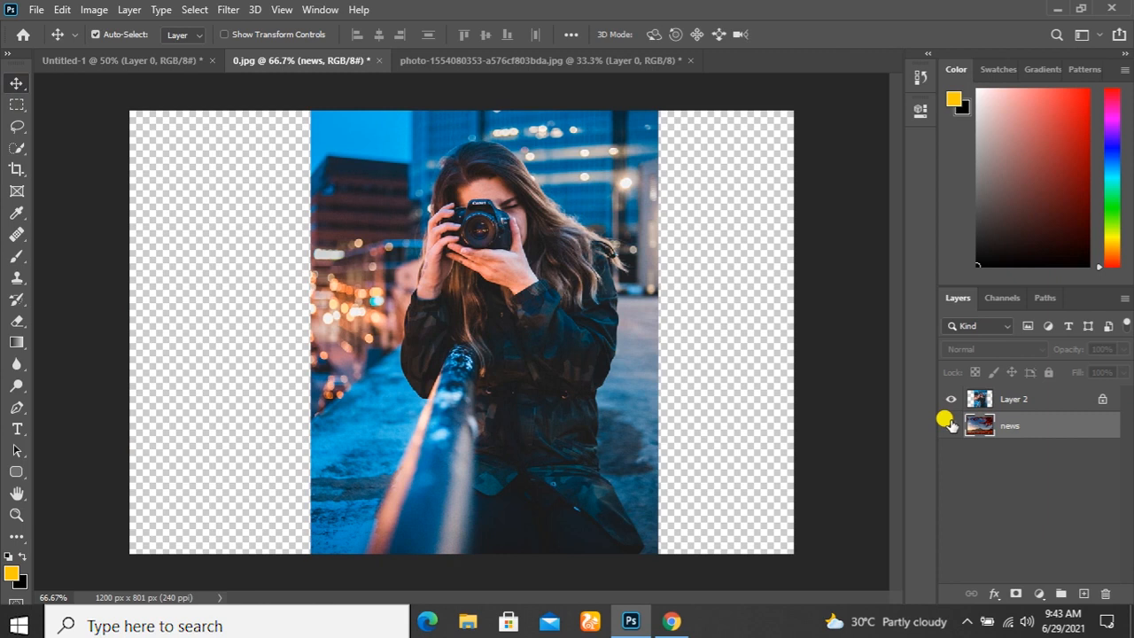
Try to shift the position-locked photographer layer with the Move tool and to apply Free Transform
left_click_drag(503, 328, 519, 245)
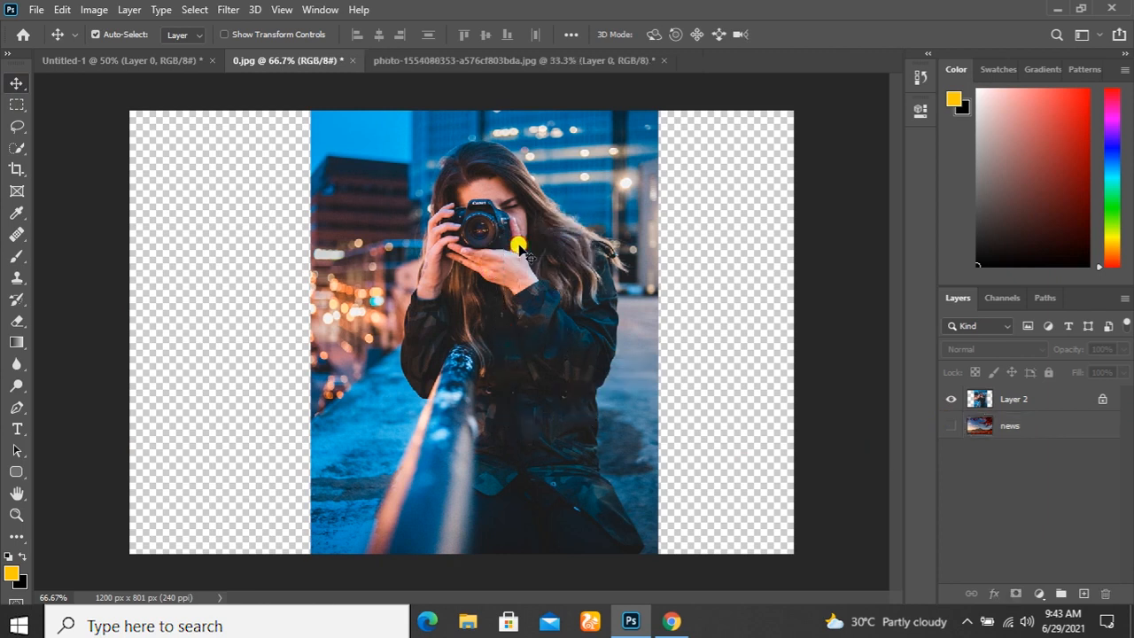
left_click_drag(454, 185, 572, 244)
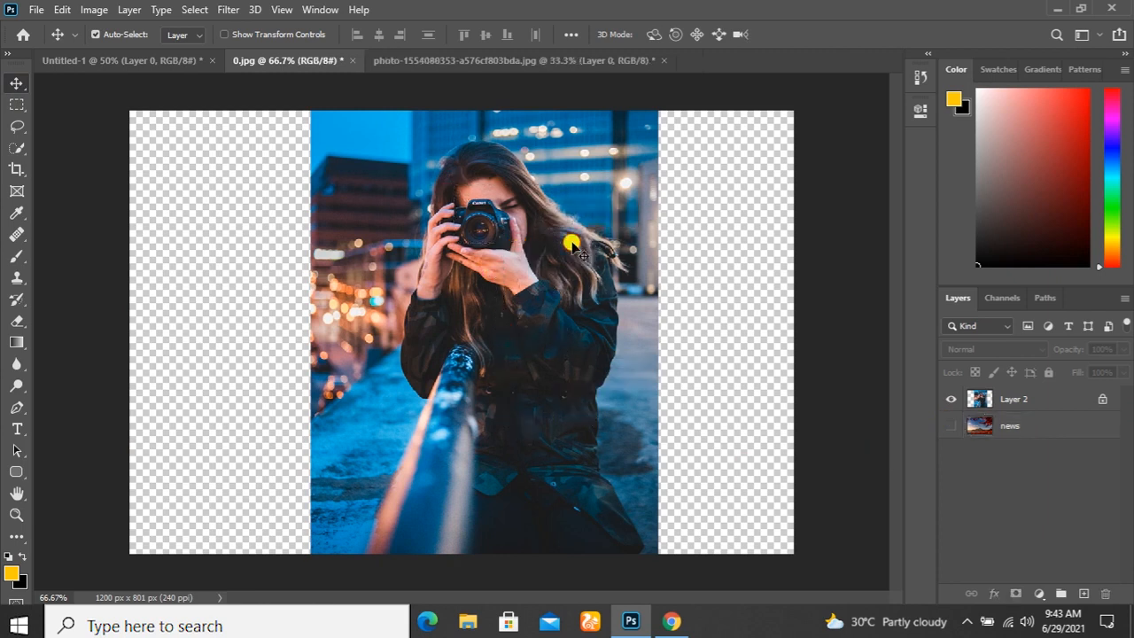
left_click(22, 85)
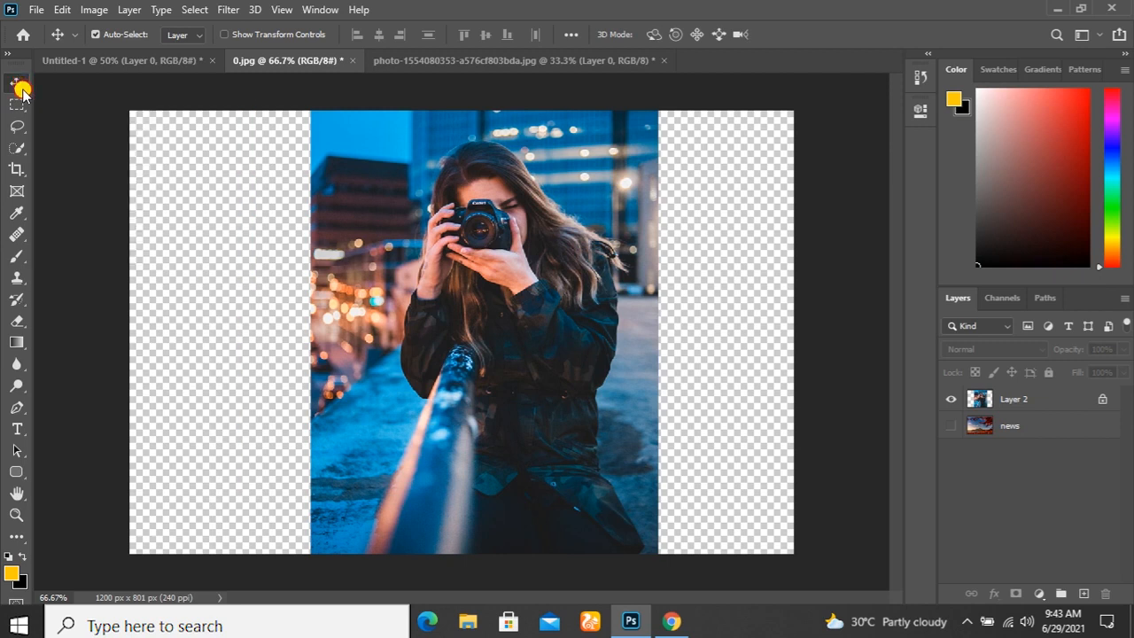
right_click(21, 85)
left_click(50, 83)
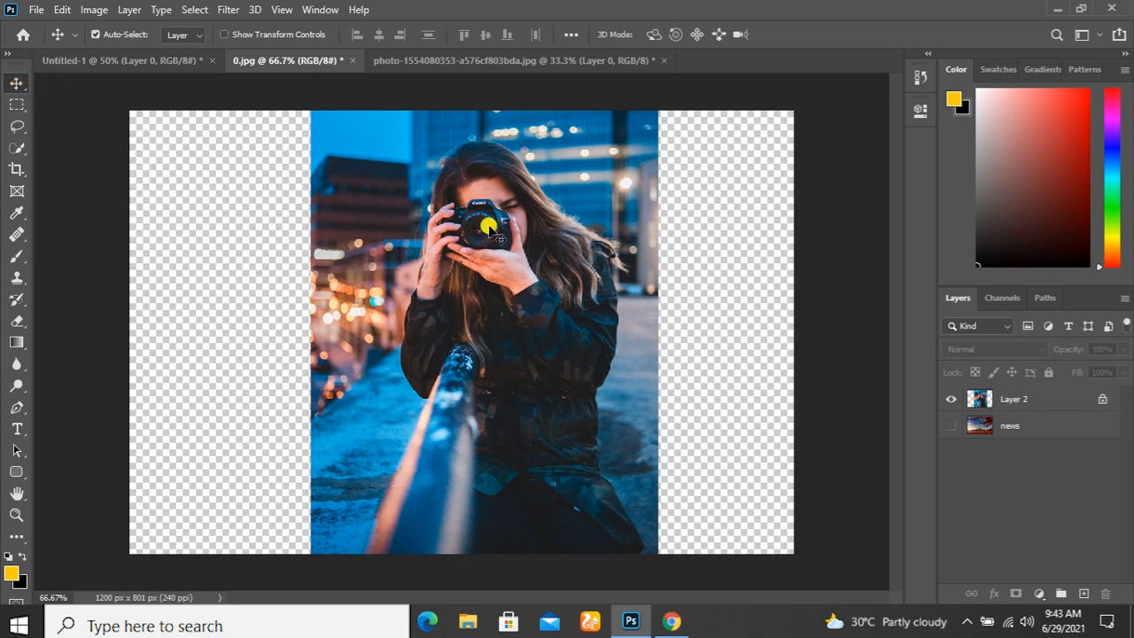
left_click_drag(432, 224, 490, 215)
key("ctrl+t")
left_click(16, 256)
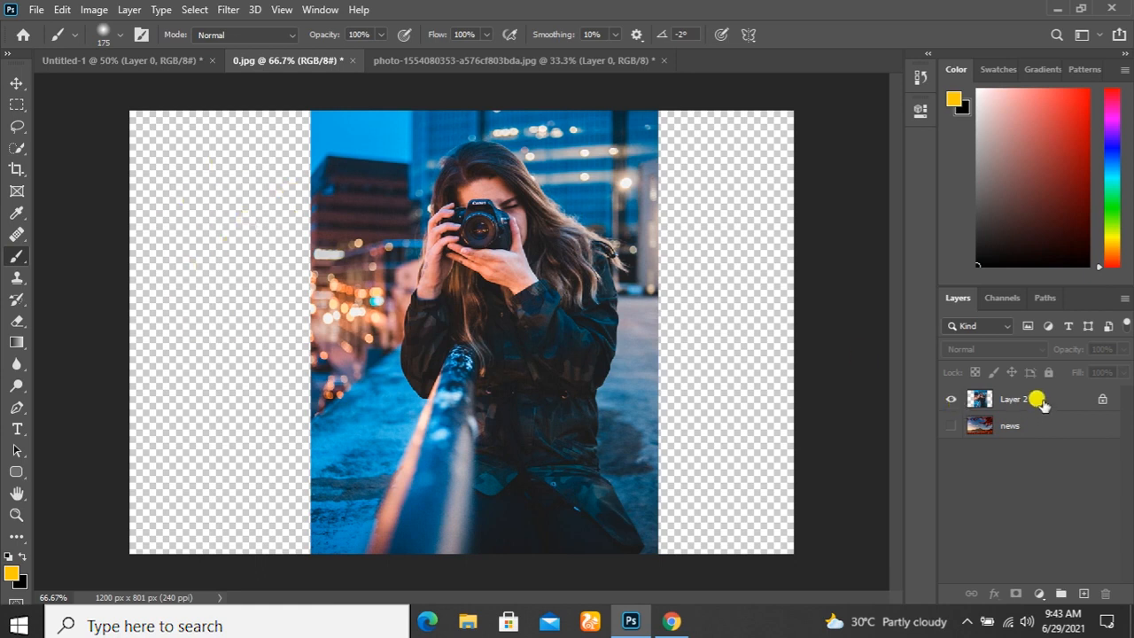
Reselect the position-locked photographer layer and try again to move it across the canvas
left_click(1043, 403)
key("v")
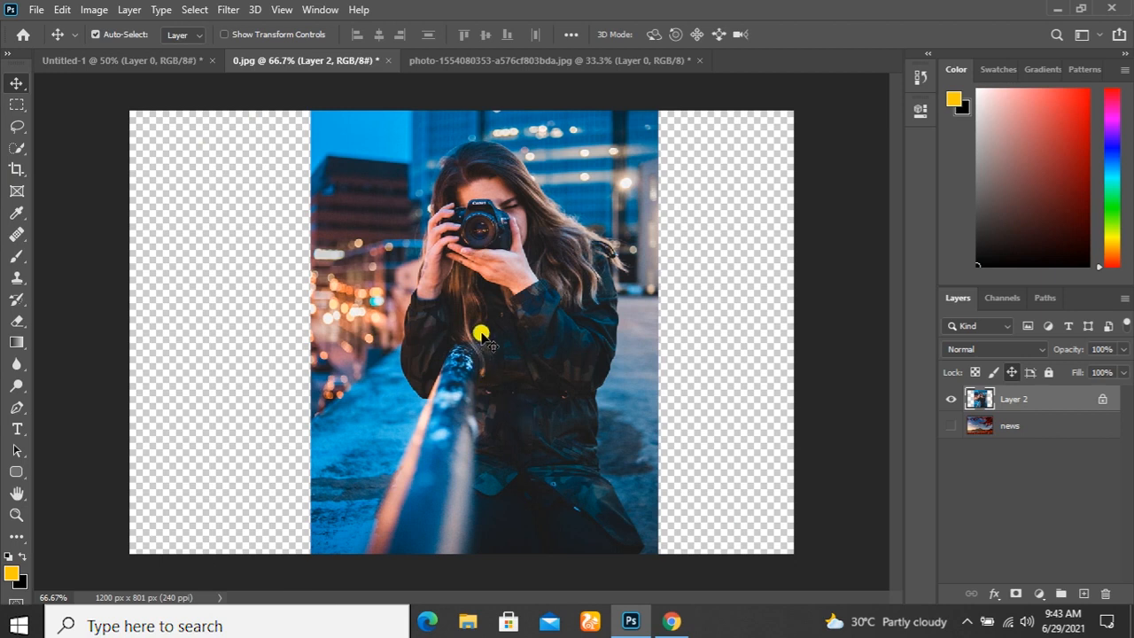
key("ctrl")
key("ctrl")
left_click_drag(447, 190, 486, 173)
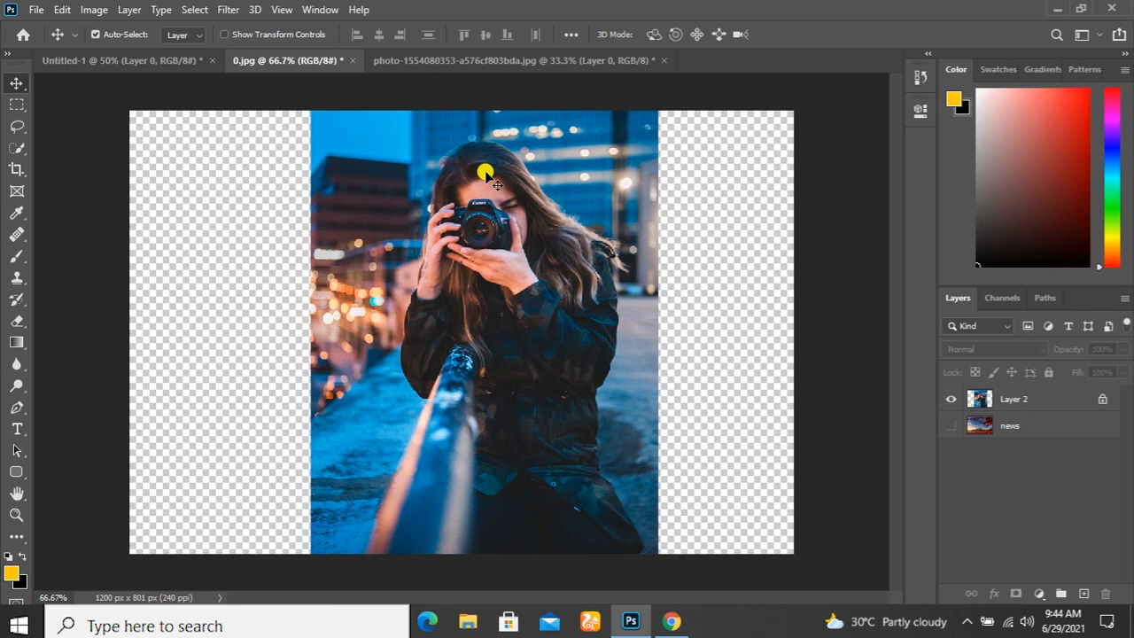
left_click_drag(485, 174, 490, 197)
Paint broad yellow Brush strokes across the position-locked photographer layer and its transparent surroundings, and undo them
left_click(1017, 399)
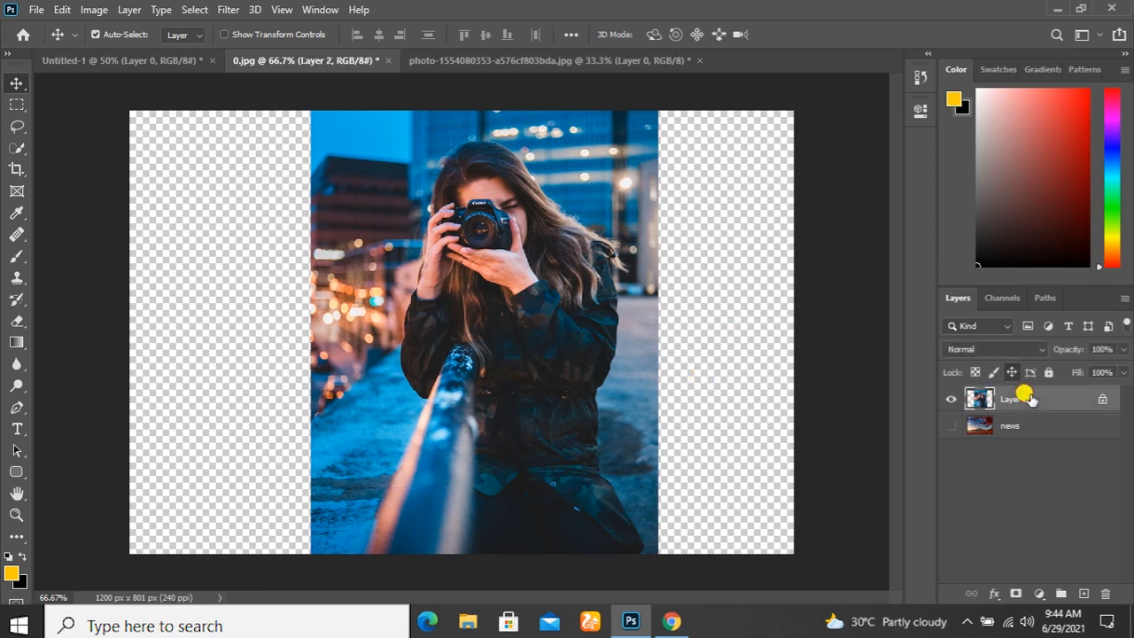
left_click(16, 257)
mouse_move(192, 184)
left_mouse_down()
mouse_move(202, 377)
mouse_move(225, 137)
mouse_move(233, 330)
mouse_move(237, 113)
mouse_move(263, 317)
mouse_move(223, 580)
mouse_move(189, 384)
mouse_move(107, 350)
mouse_move(125, 317)
mouse_move(164, 103)
mouse_move(176, 165)
mouse_move(315, 104)
mouse_move(305, 98)
mouse_move(303, 344)
mouse_move(331, 159)
mouse_move(373, 205)
mouse_move(665, 127)
mouse_move(877, 112)
mouse_move(233, 259)
mouse_move(551, 303)
mouse_move(745, 306)
mouse_move(483, 365)
left_mouse_up()
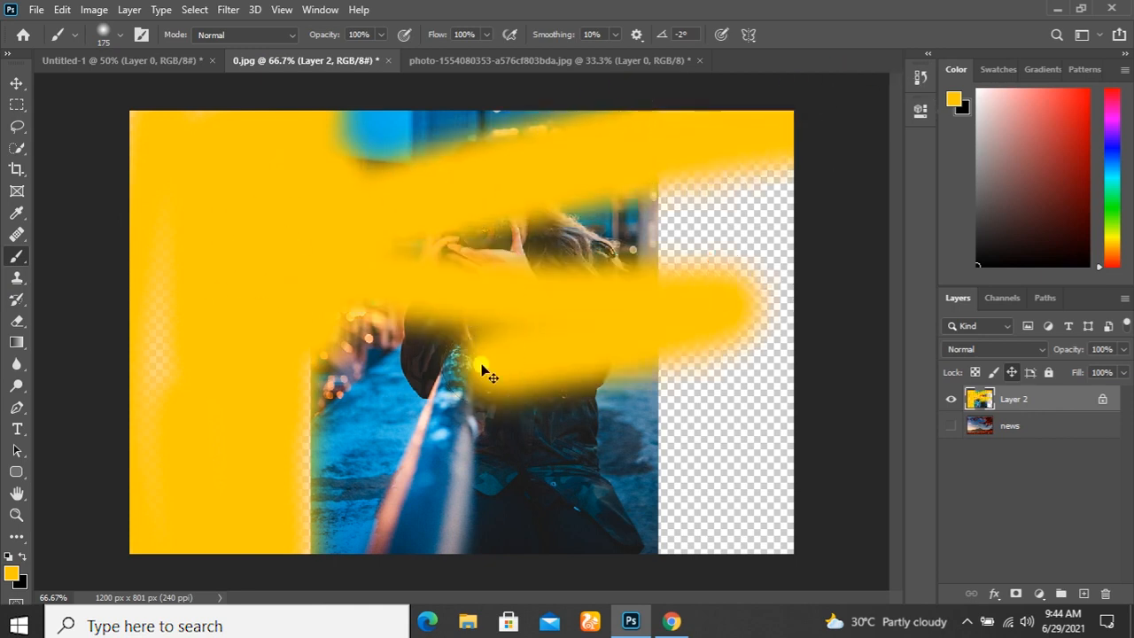
key("ctrl+z")
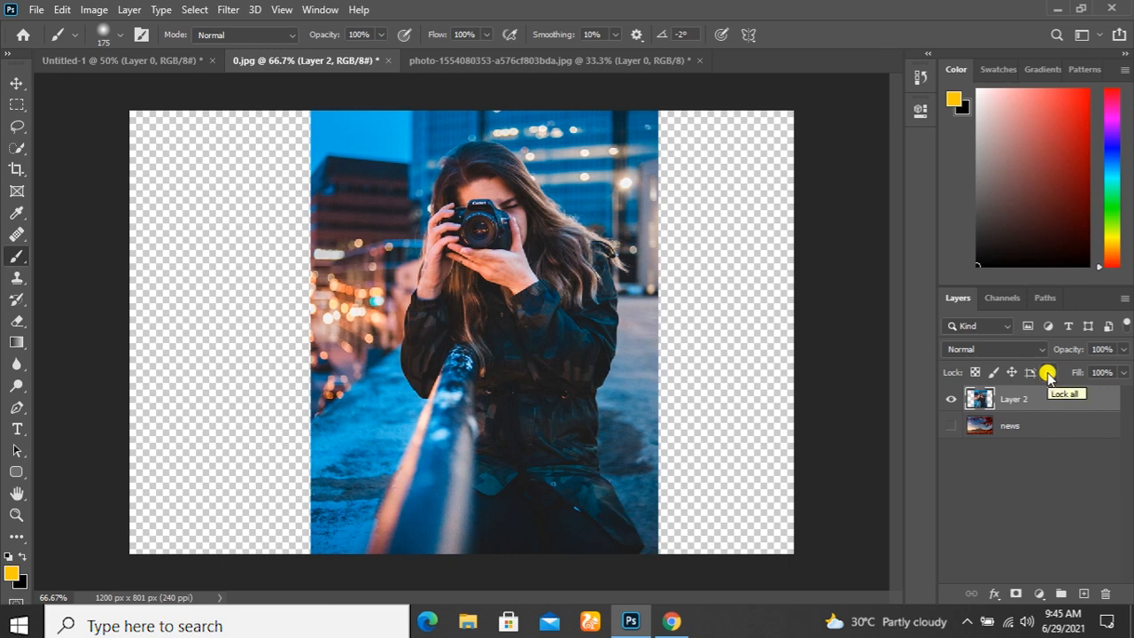
Apply Lock all to the photographer layer and try to move it on the canvas
left_click(1048, 373)
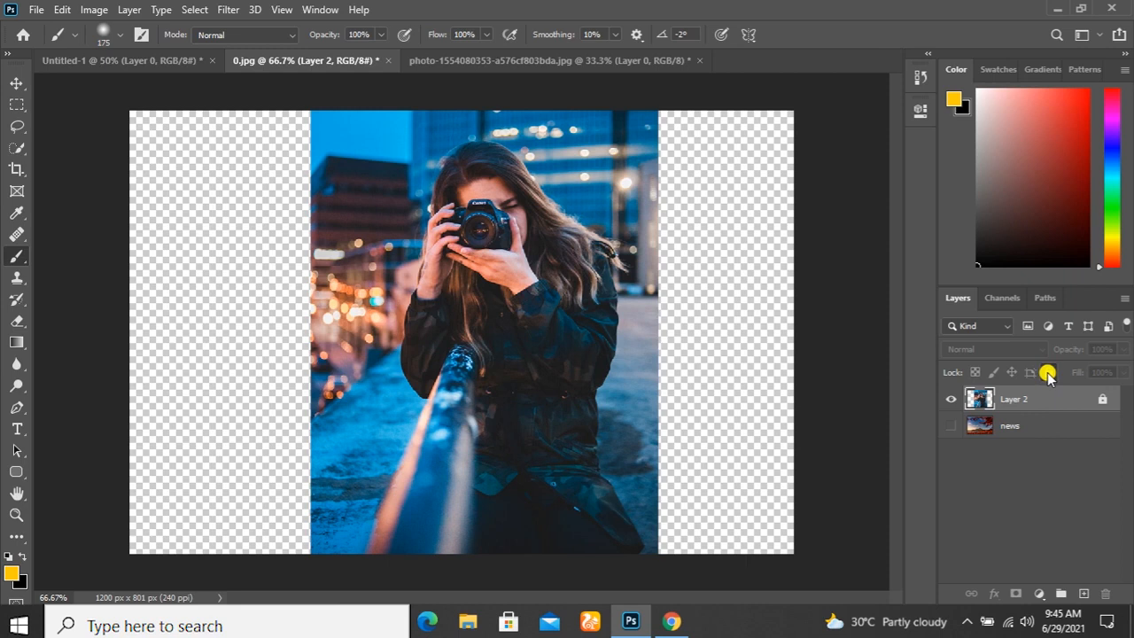
left_click(10, 85)
left_click_drag(446, 232, 517, 288)
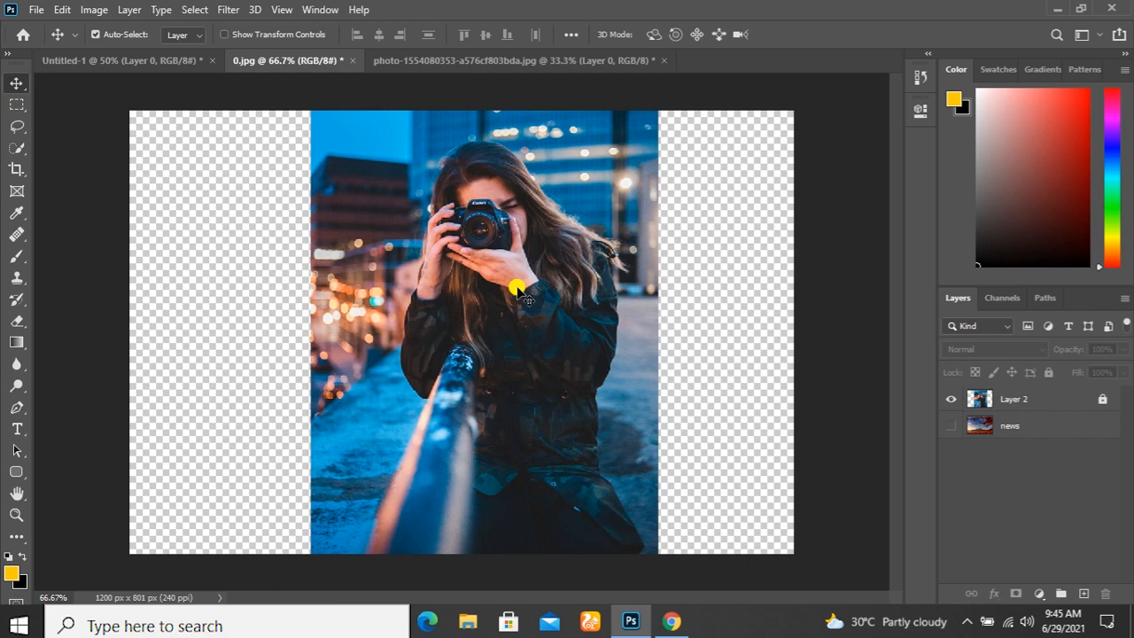
key("ctrl")
key("ctrl")
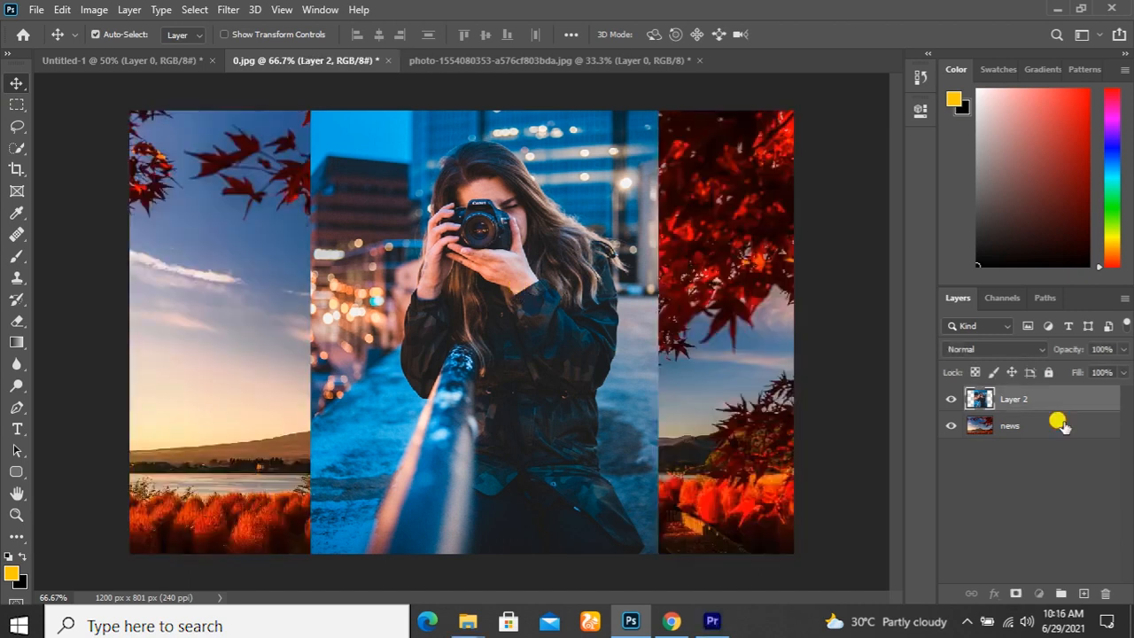
Reorder the news layer above the photographer layer, and return the photographer layer to the top of the stack
left_click(1057, 424)
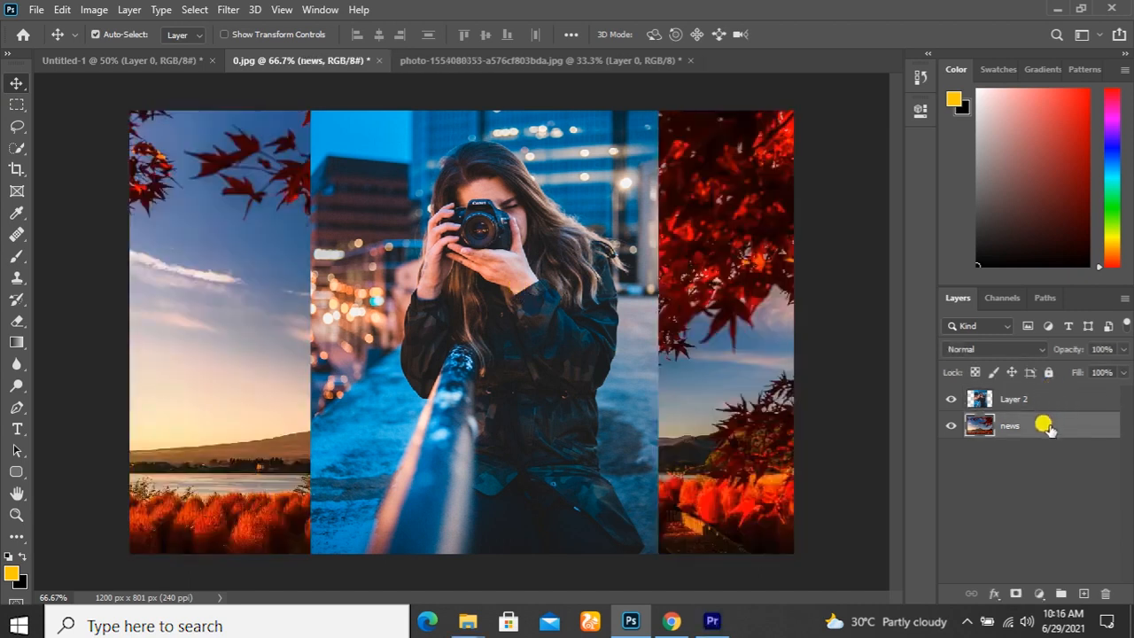
left_click_drag(1048, 427, 1047, 388)
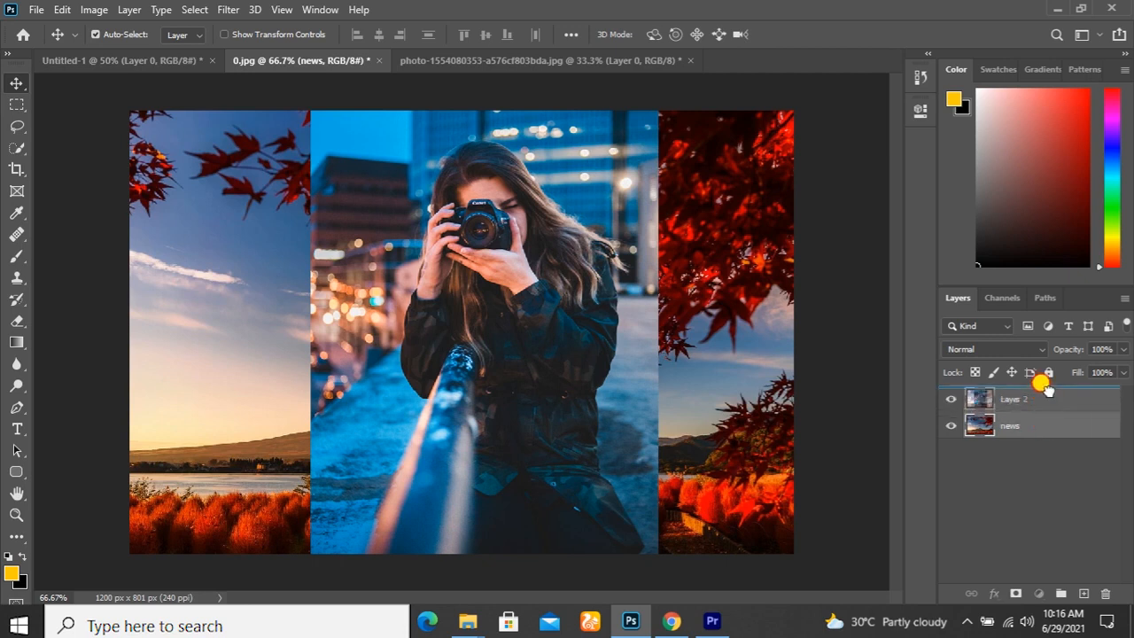
left_click_drag(1047, 388, 1049, 397)
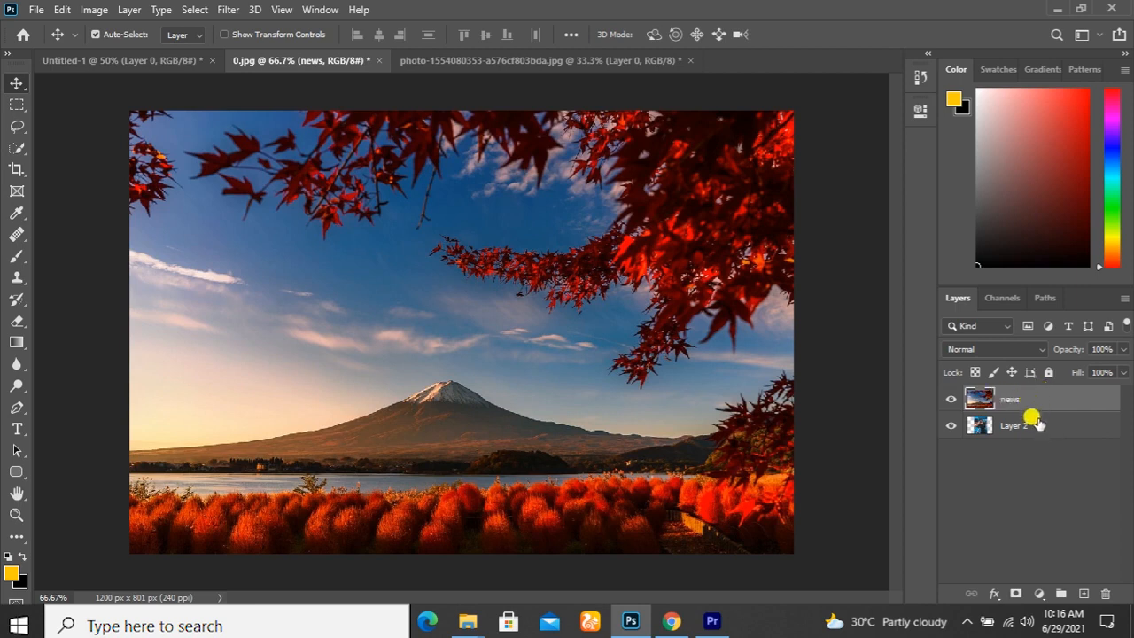
left_click_drag(1037, 424, 1038, 398)
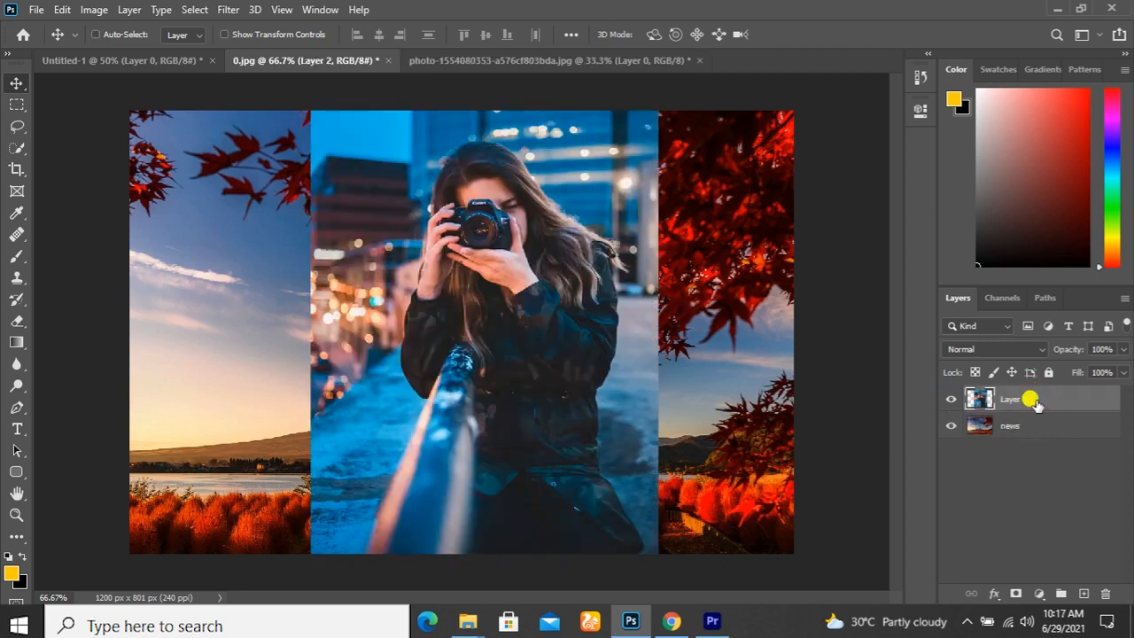
Duplicate the photographer layer and undo the duplication
key("ctrl+j")
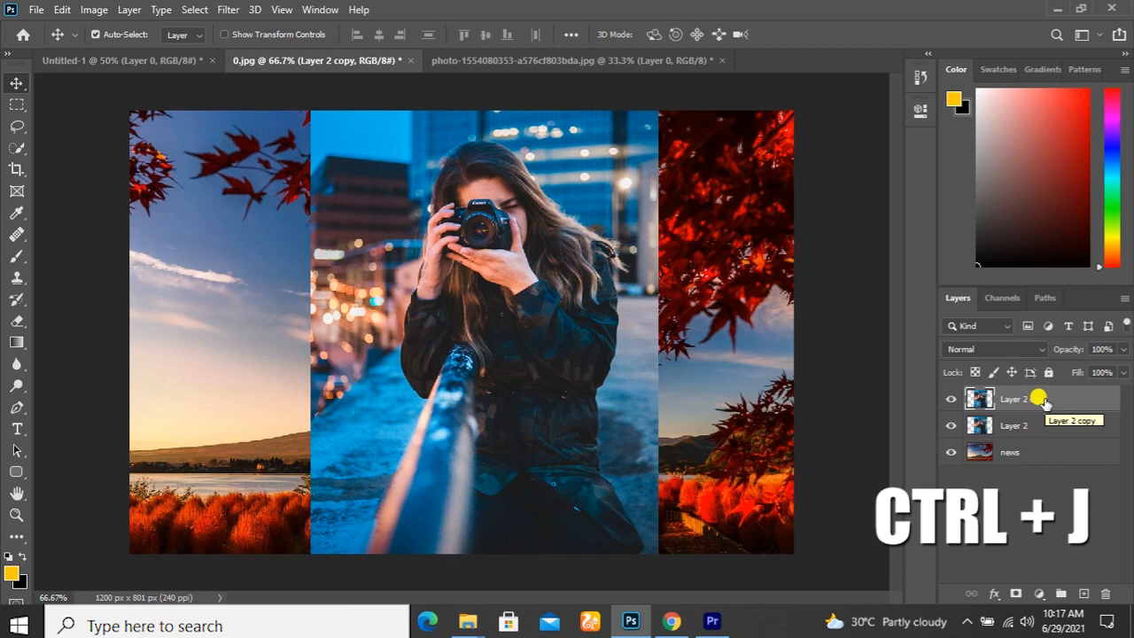
key("ctrl+z")
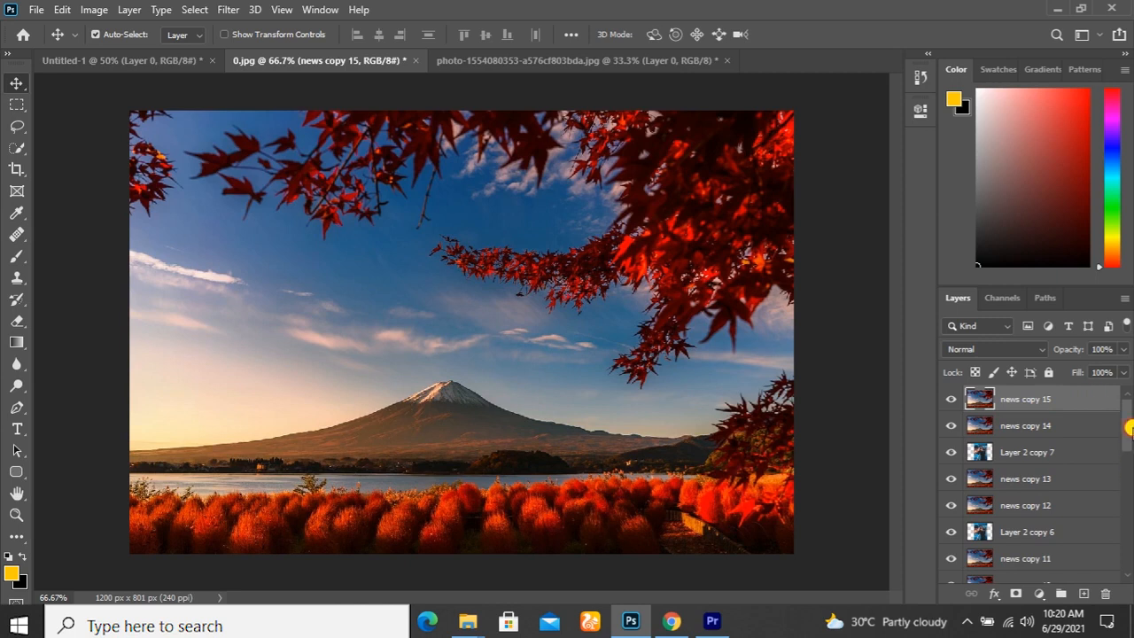
Select every layer from news copy 15 down to Layer 2 and group them together
left_click_drag(1129, 425, 1130, 556)
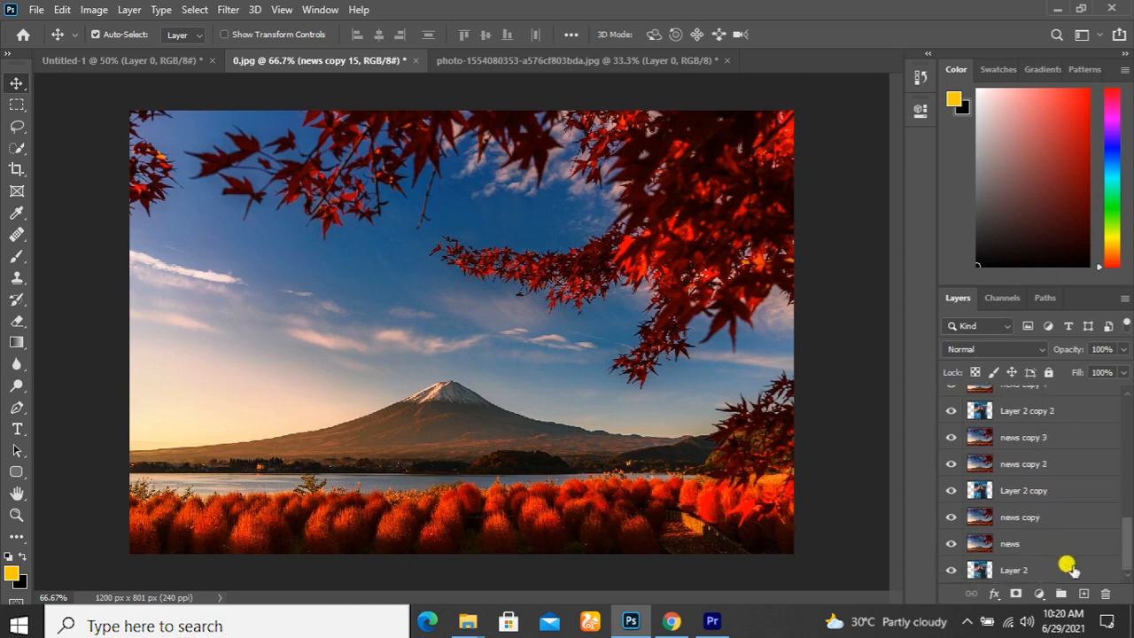
left_click(1060, 570, "shift")
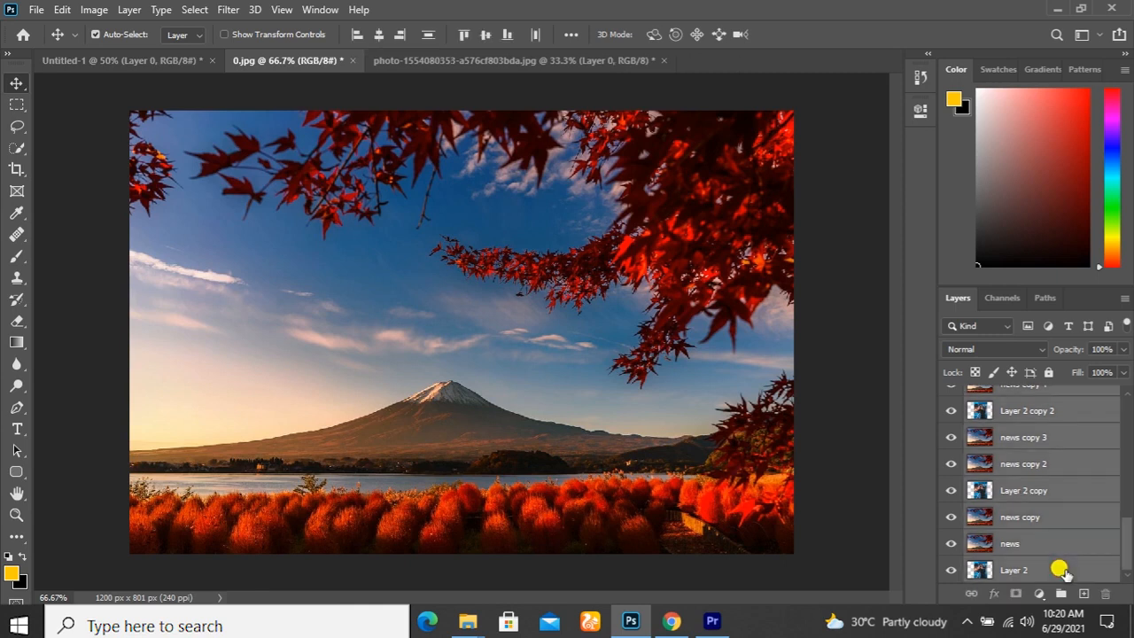
mouse_move(1128, 523)
left_mouse_down()
mouse_move(1130, 432)
mouse_move(1130, 510)
left_mouse_up()
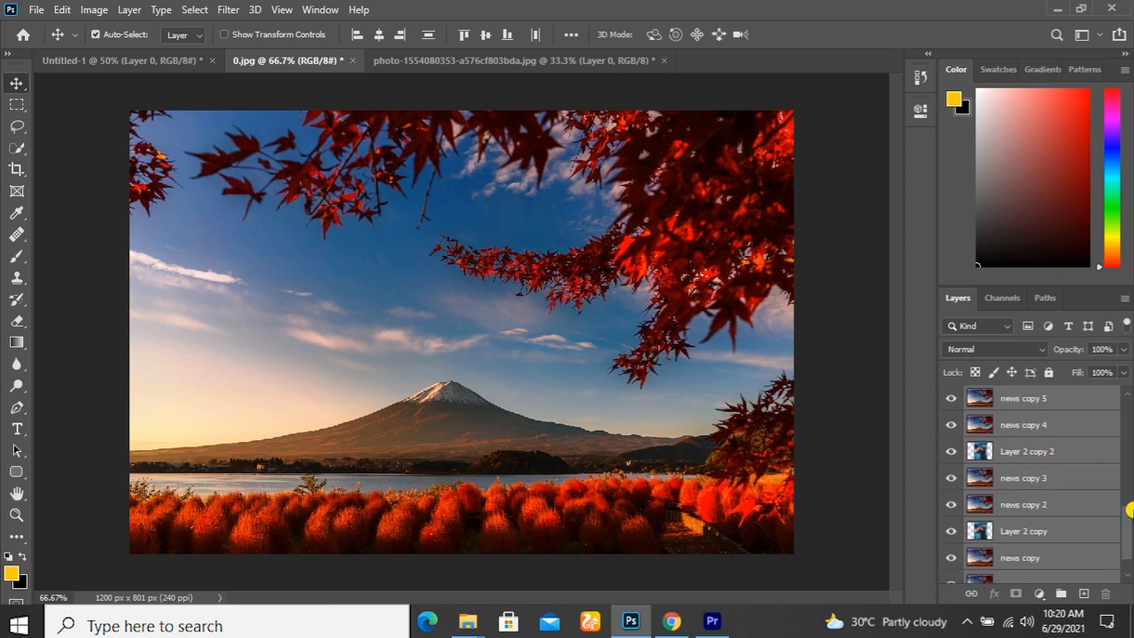
key("ctrl+g")
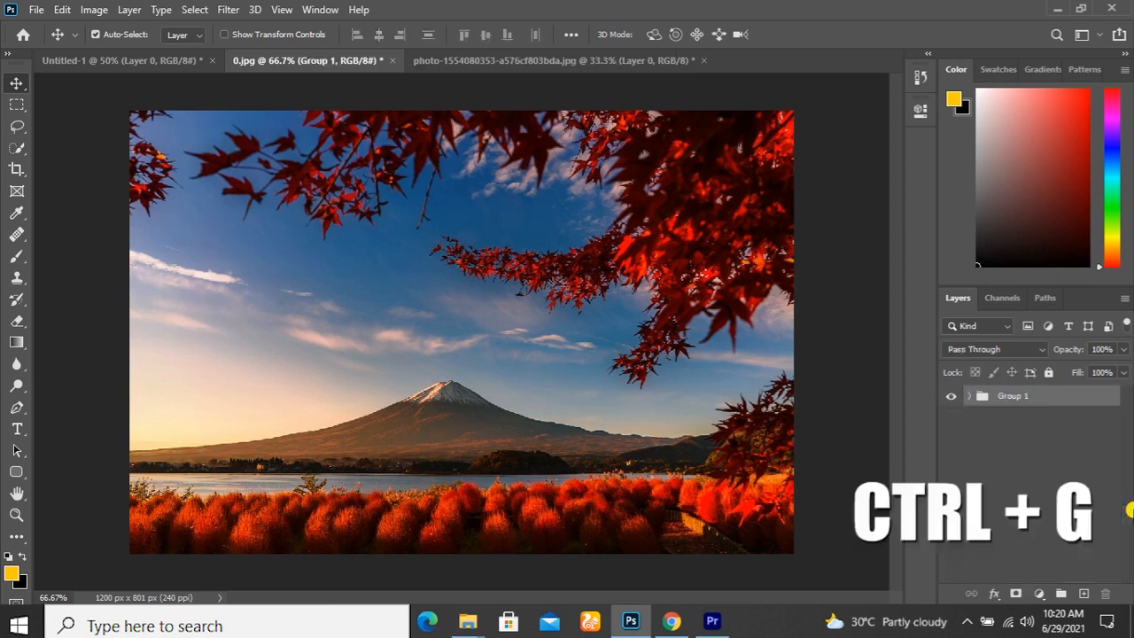